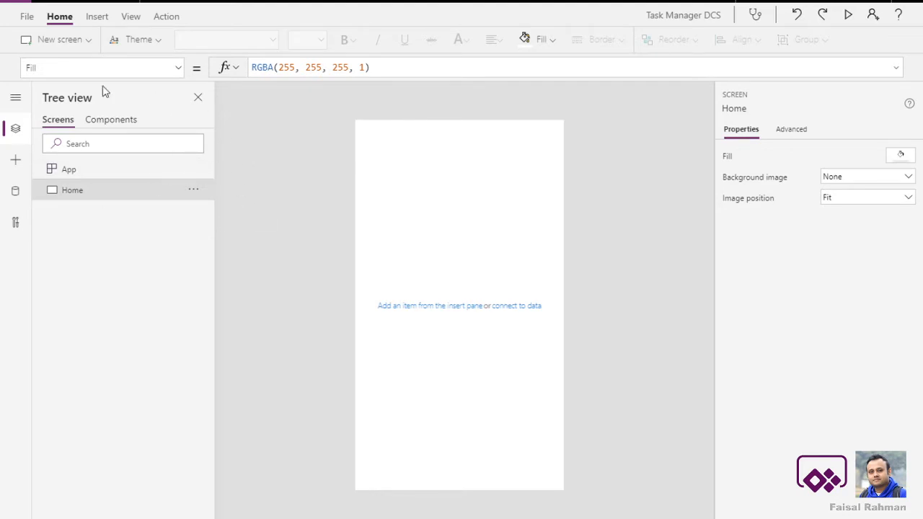
Apply the Office Blue theme to the app.
click(149, 42)
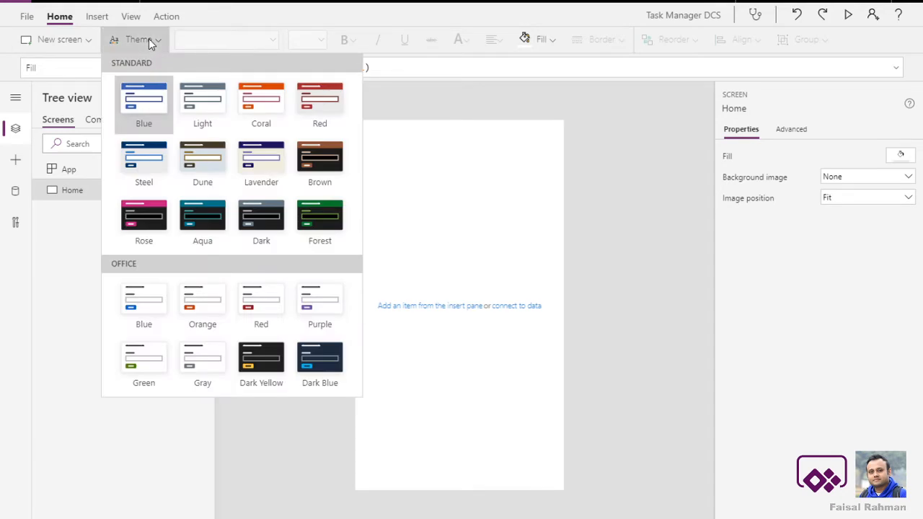
click(159, 323)
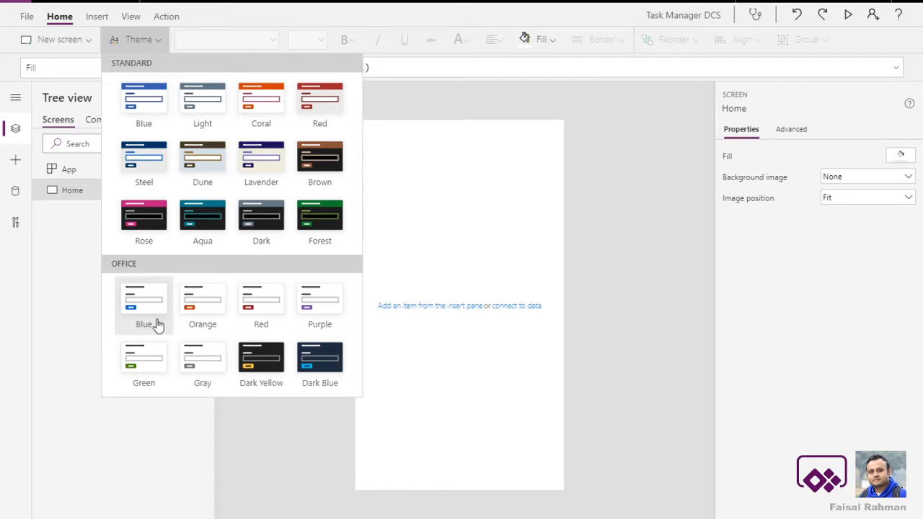
click(342, 459)
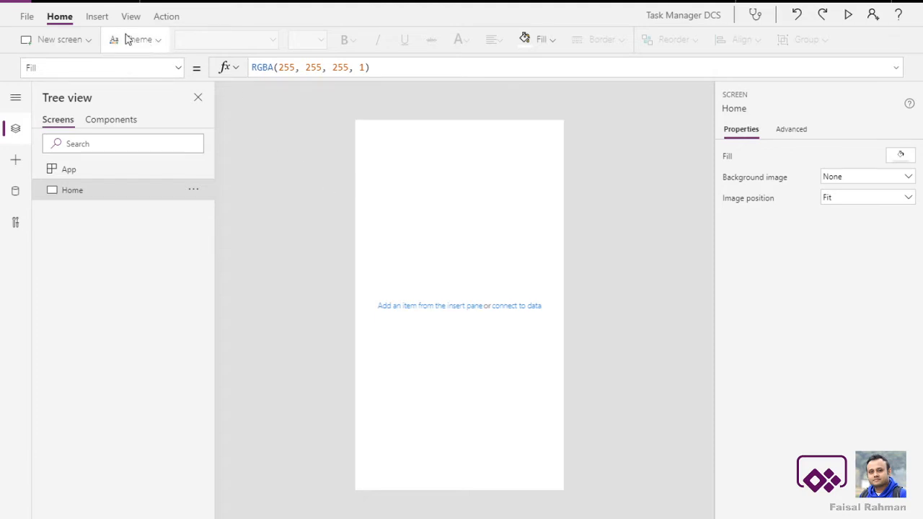
Insert a rectangle shape at the top of the Home screen, position 0, 0, 640 wide and 100 high.
click(101, 16)
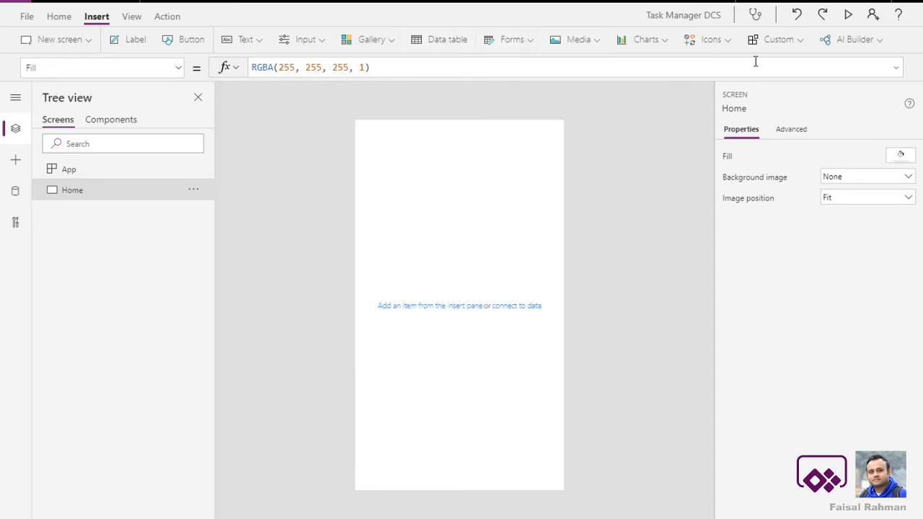
click(714, 45)
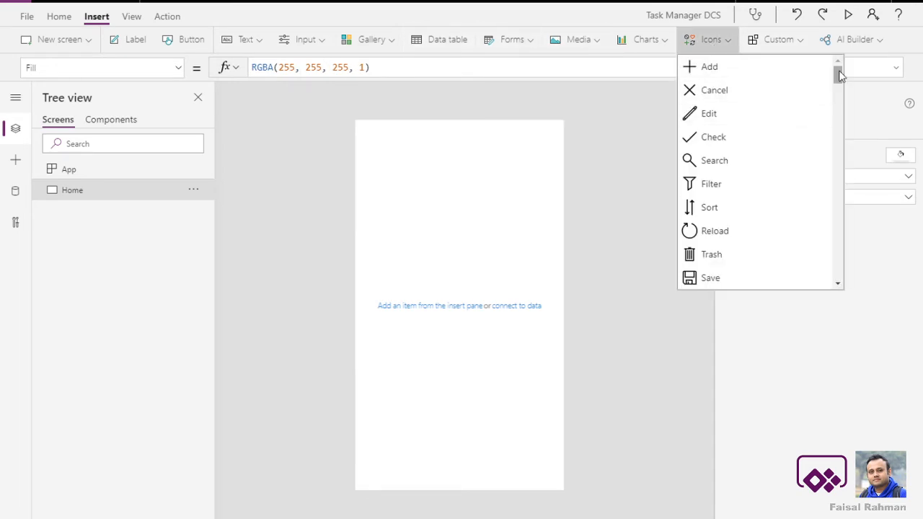
drag(838, 74, 839, 256)
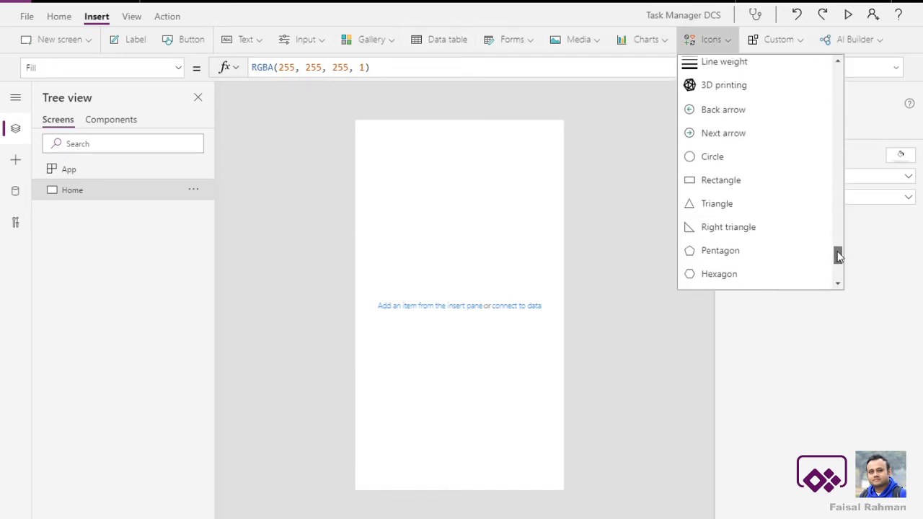
click(722, 180)
drag(394, 149, 593, 134)
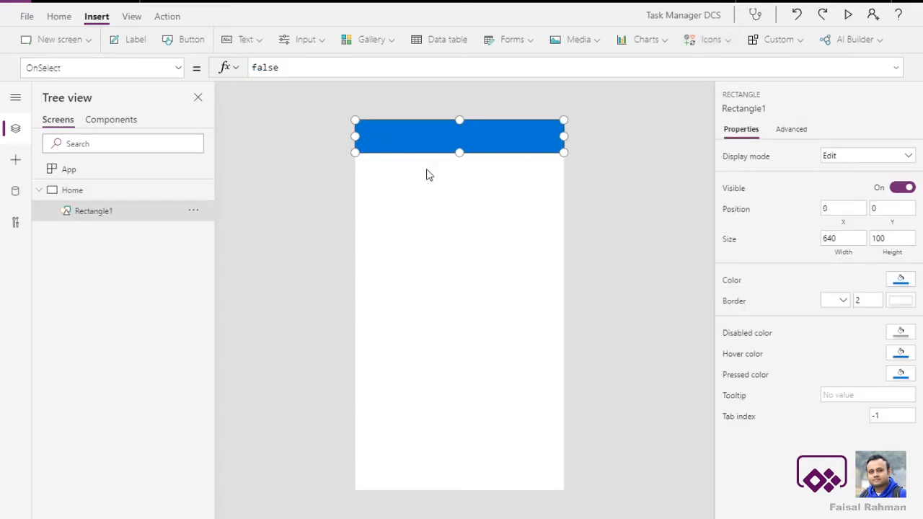
Resize the header rectangle to a height of about 74, keeping its full screen width.
drag(459, 153, 466, 141)
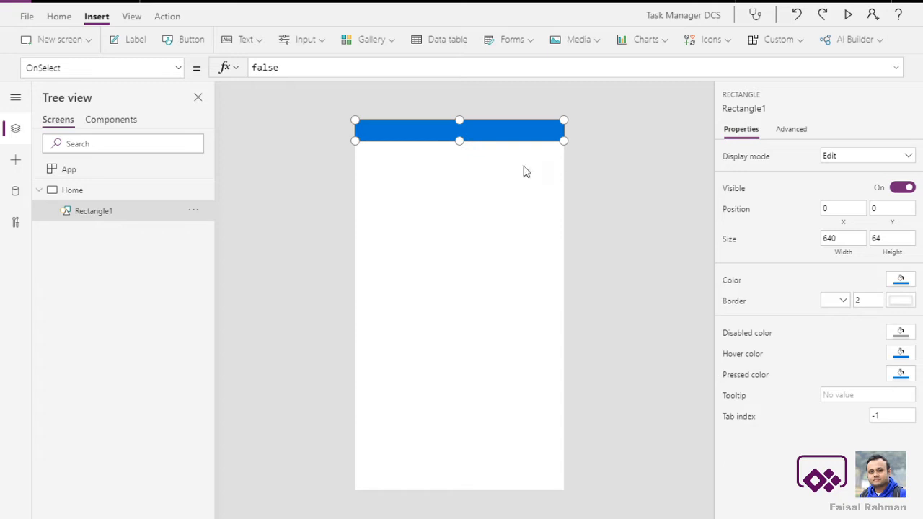
drag(457, 140, 480, 148)
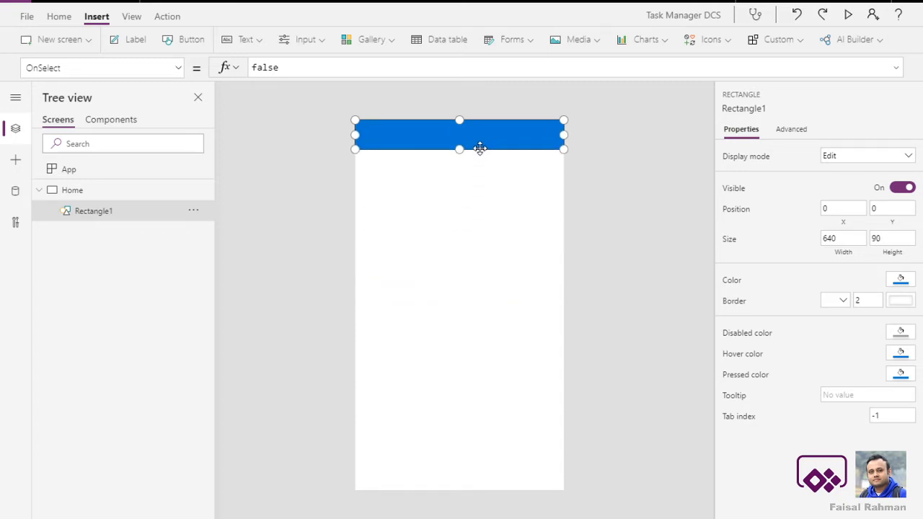
click(633, 165)
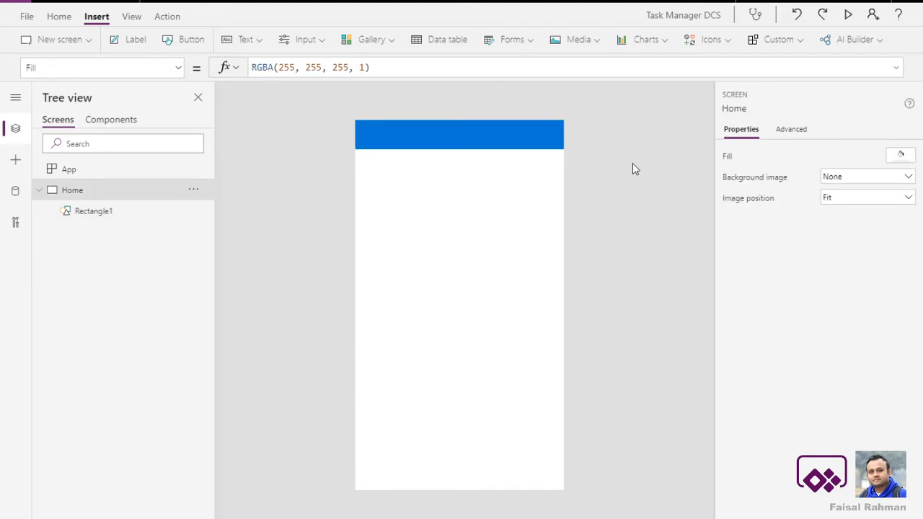
click(492, 140)
drag(461, 149, 462, 141)
click(592, 139)
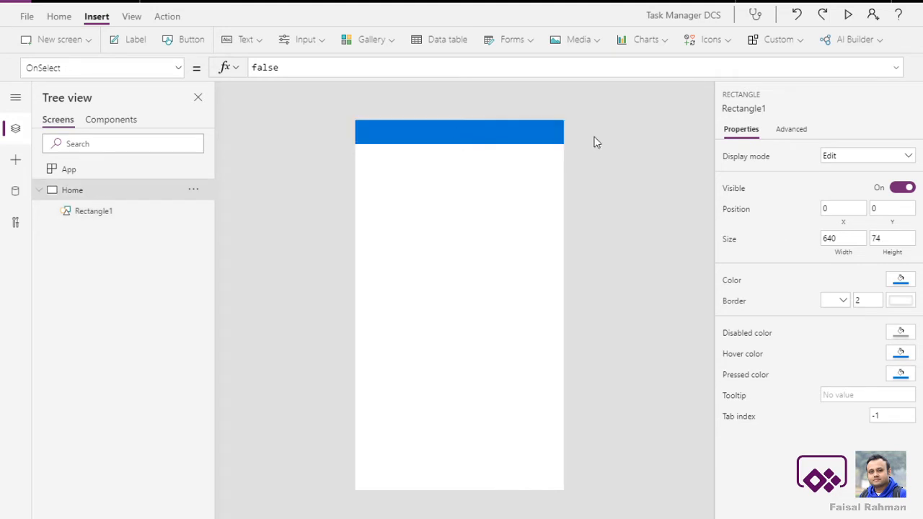
click(541, 137)
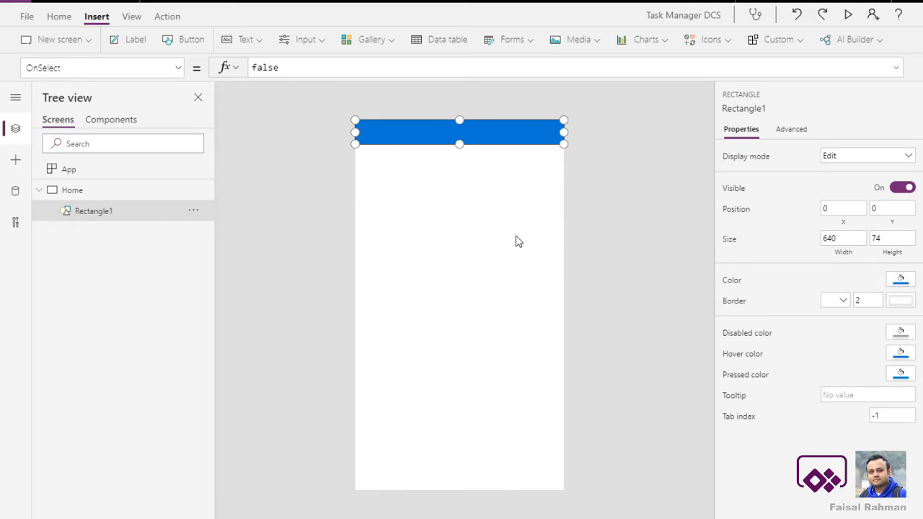
click(582, 210)
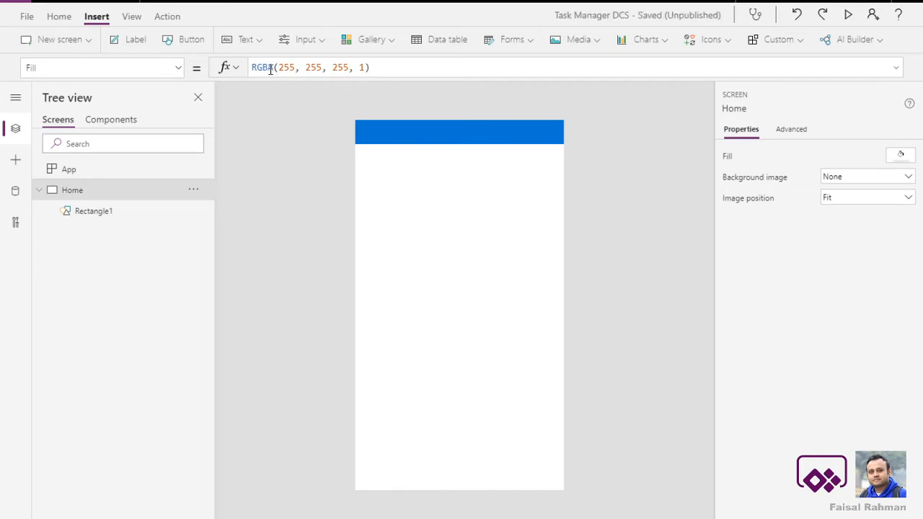
Insert a text label over the header rectangle and stretch it to 640 wide at position 0, 4.
click(254, 43)
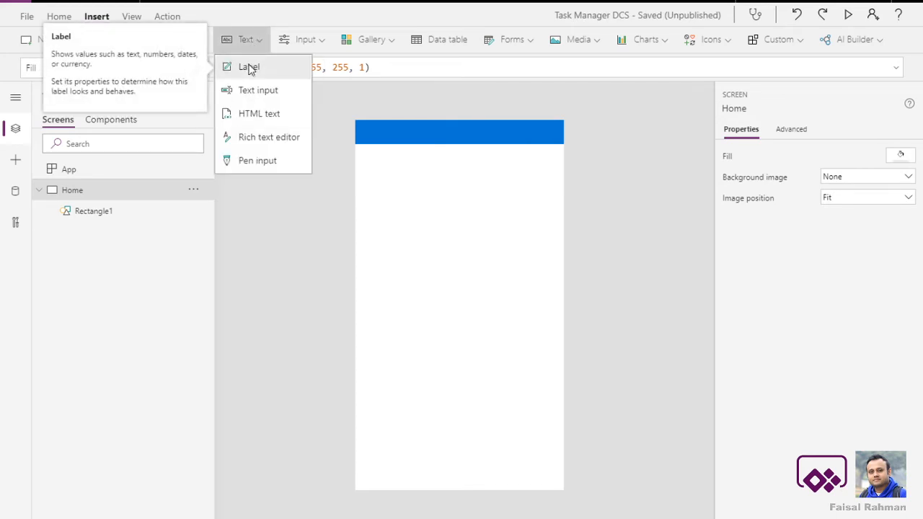
click(250, 68)
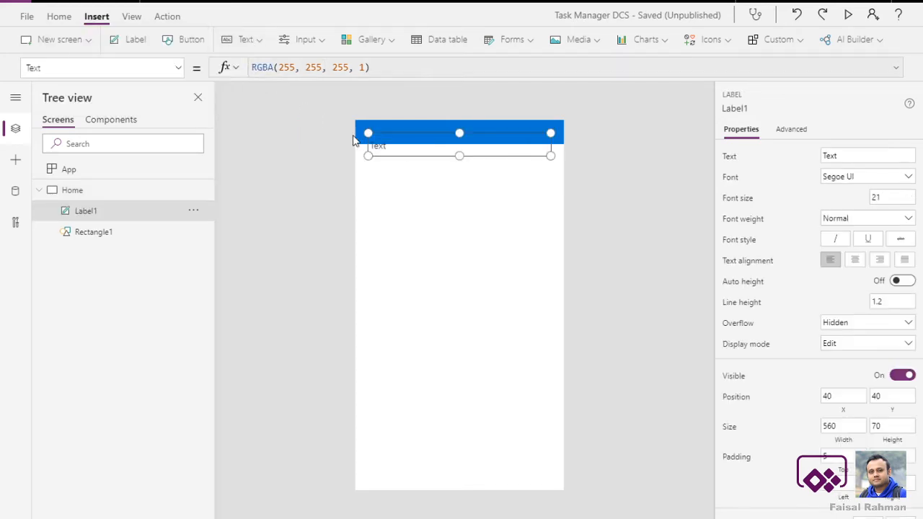
drag(435, 148, 437, 137)
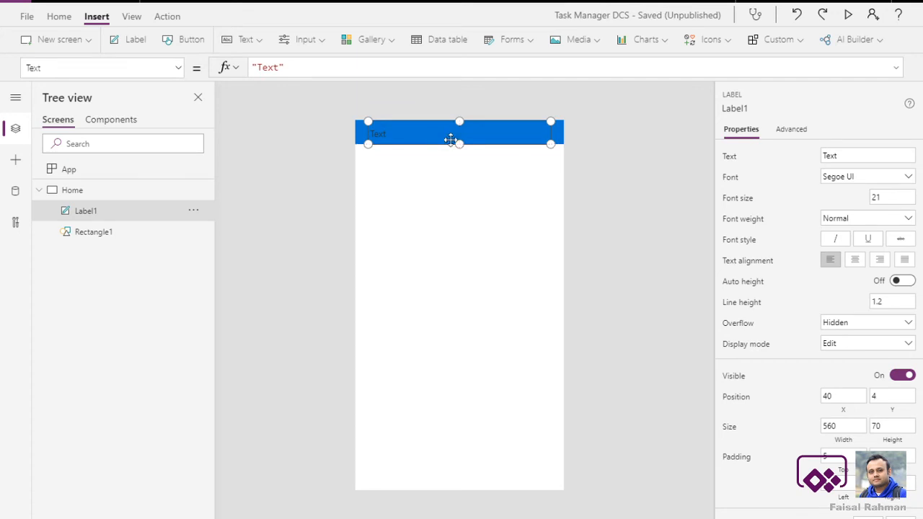
drag(551, 146, 564, 144)
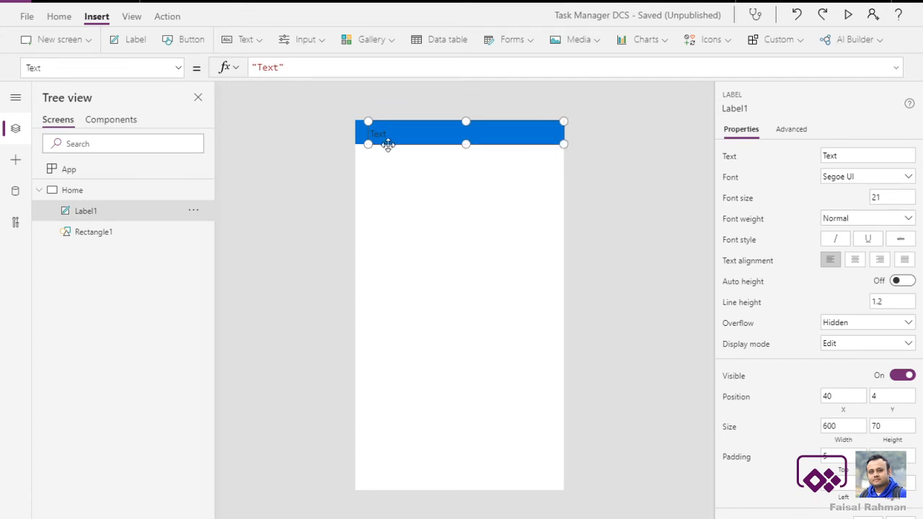
drag(367, 144, 354, 145)
Format the header label with centered alignment, bold weight and white text color.
click(855, 261)
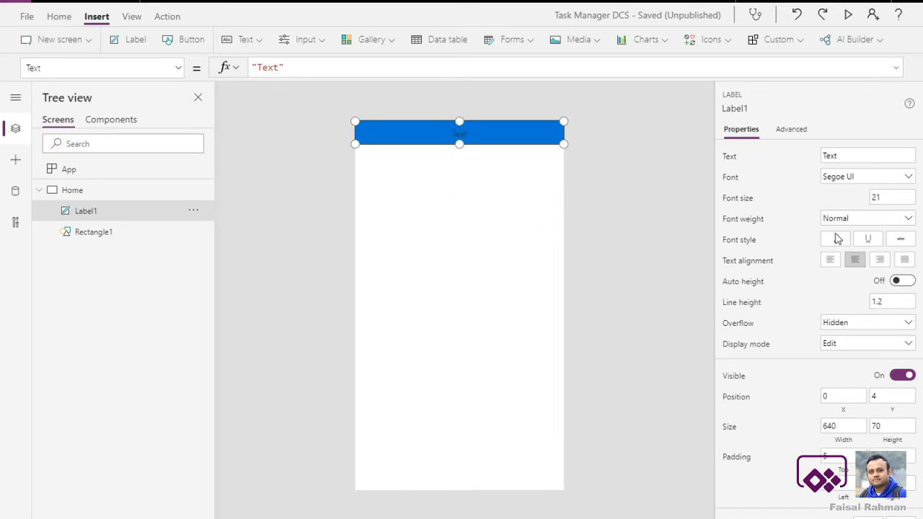
click(869, 220)
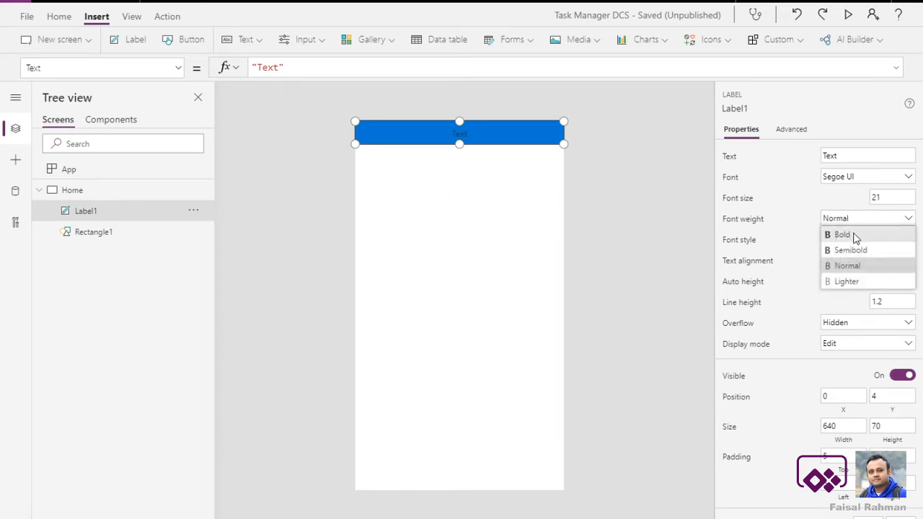
click(854, 237)
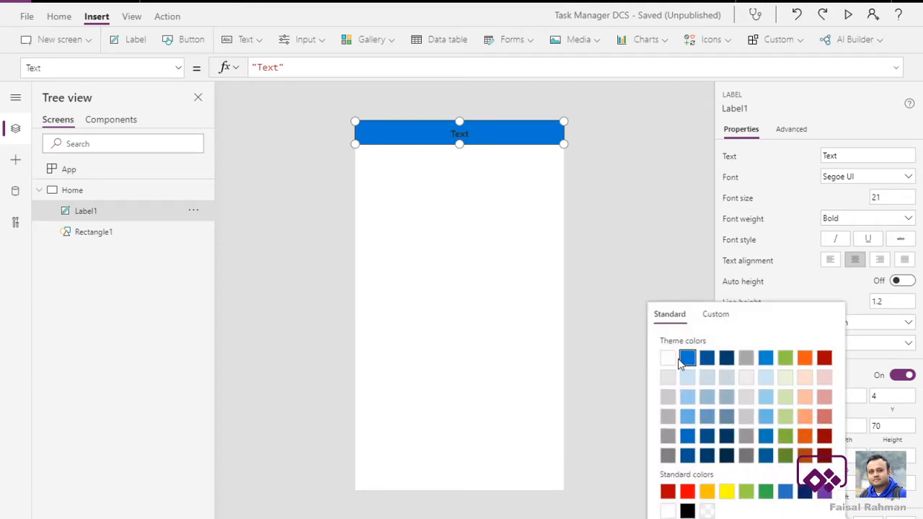
click(668, 359)
click(605, 195)
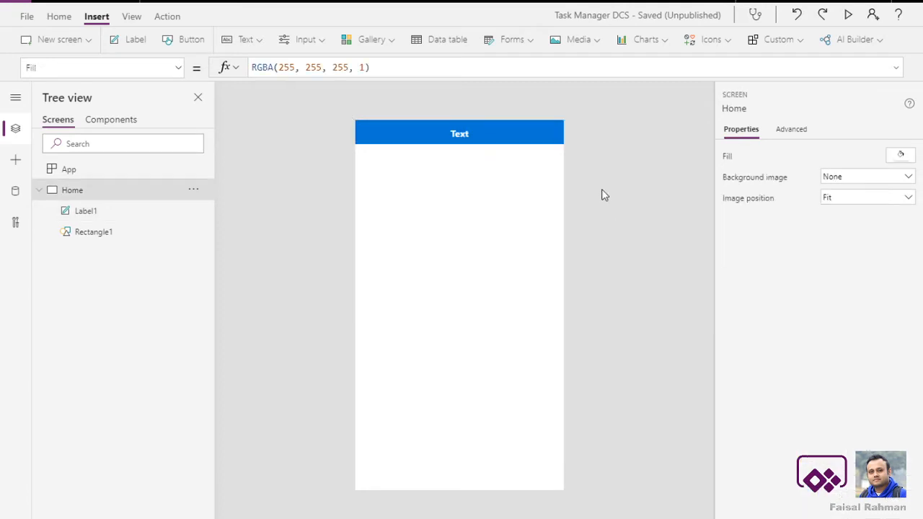
Change the header label's text to "Home Page".
click(445, 130)
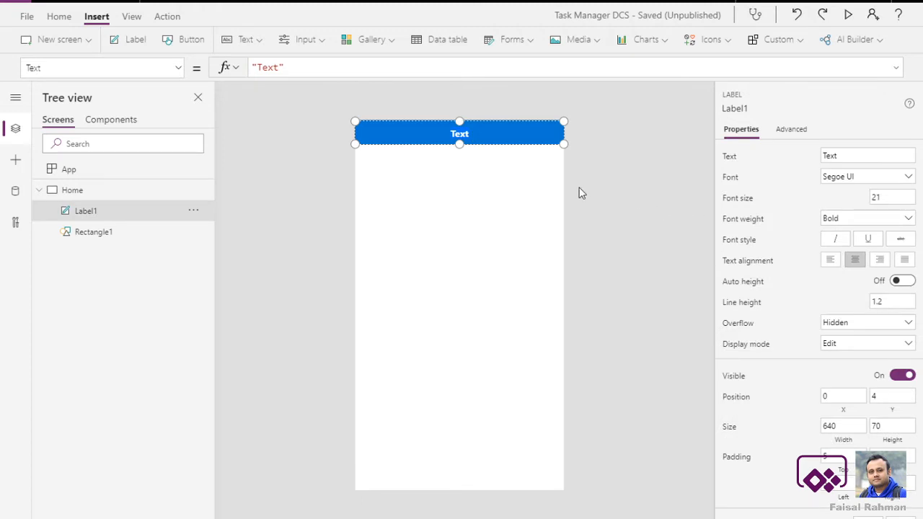
text(Home Page)
click(581, 193)
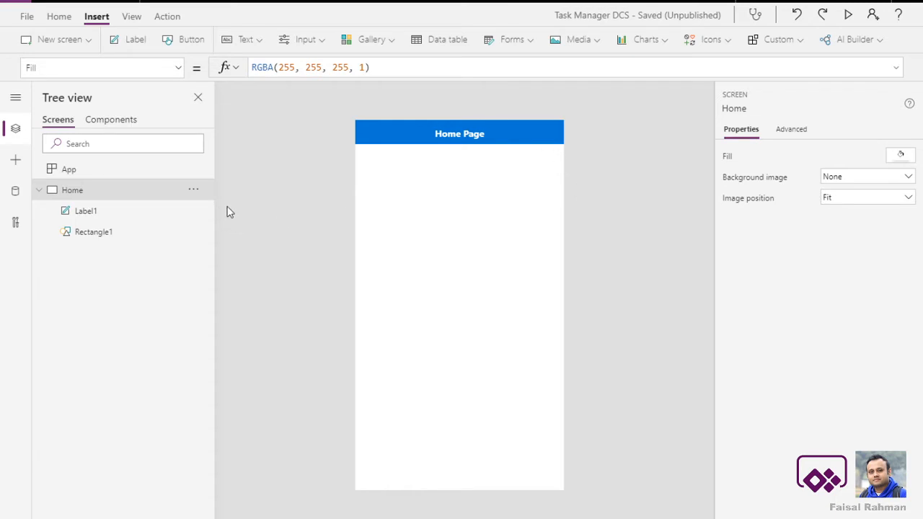
Duplicate the Home screen three times, including its header rectangle and label.
click(194, 191)
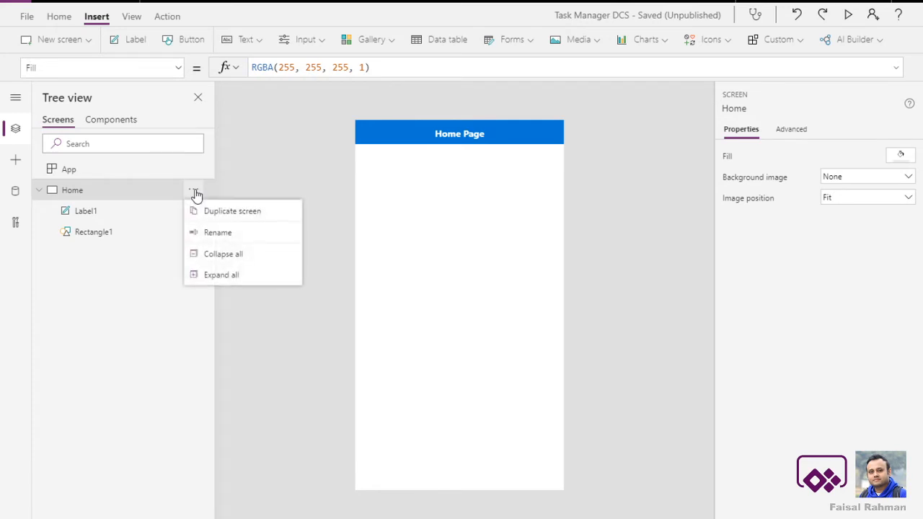
click(246, 218)
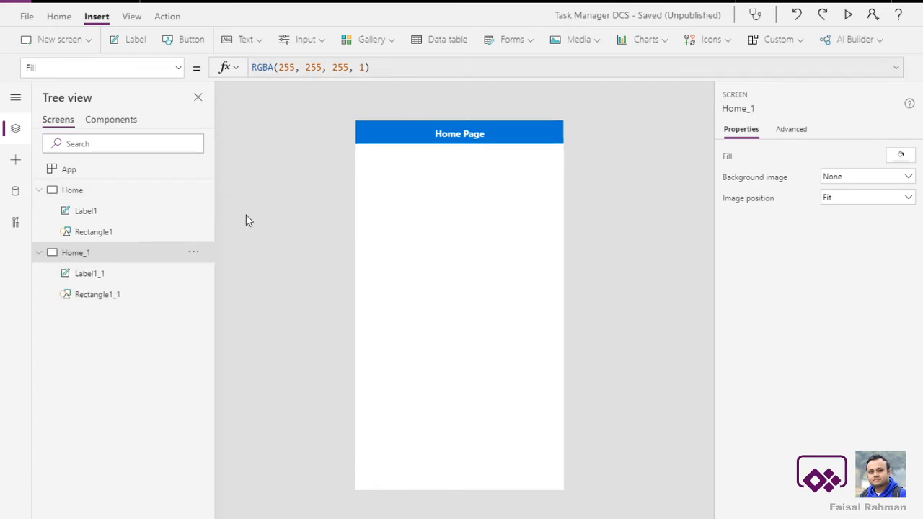
click(194, 254)
click(198, 194)
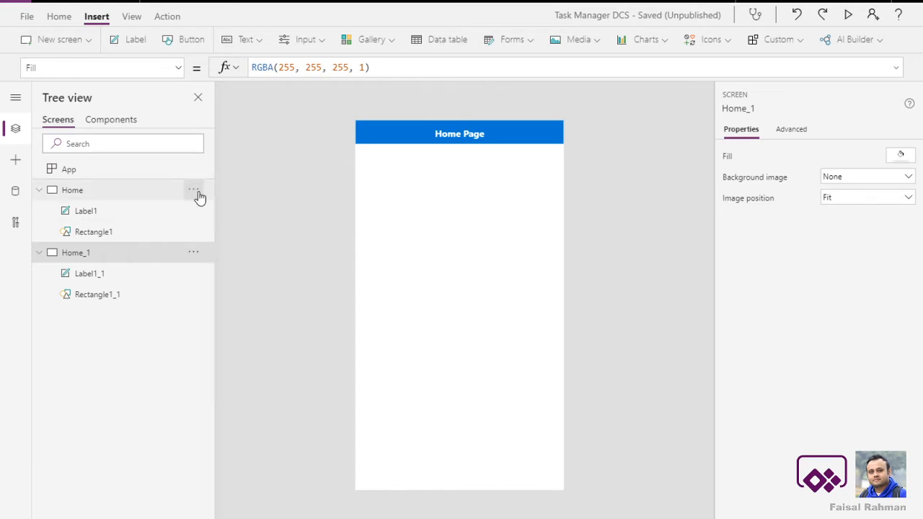
click(225, 236)
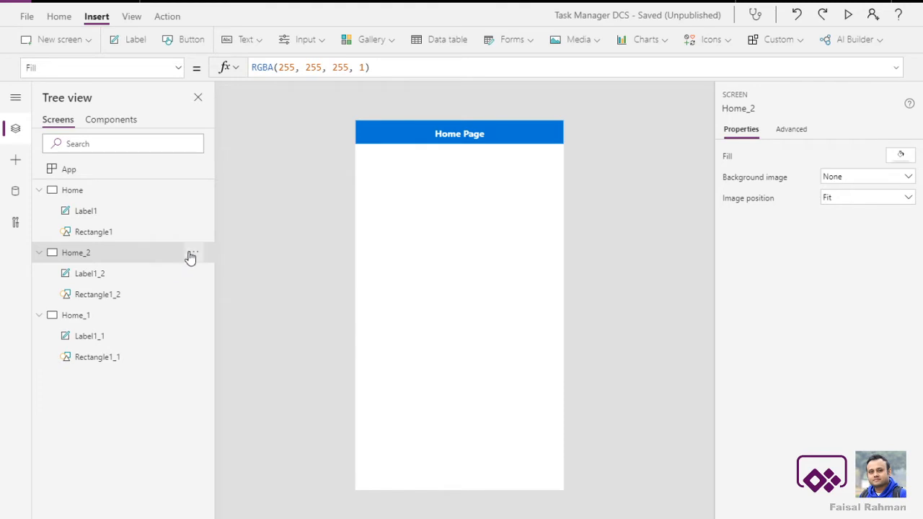
click(194, 191)
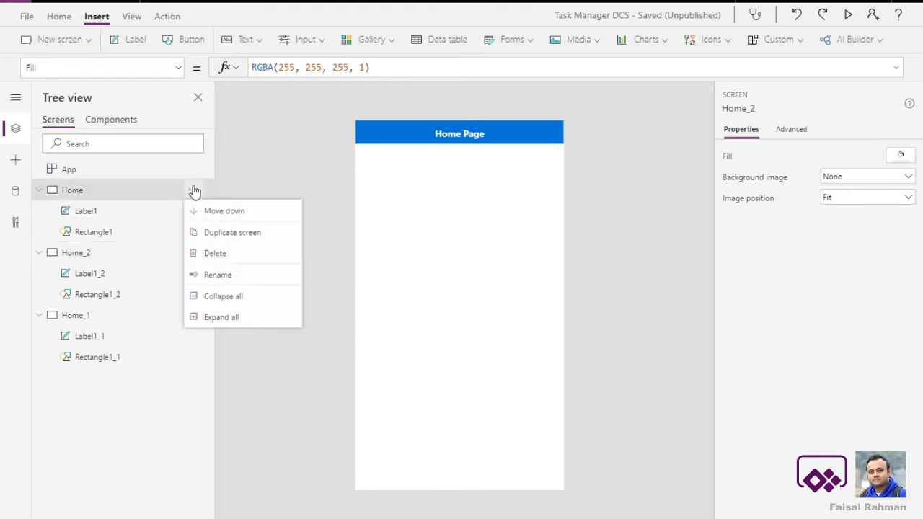
click(230, 235)
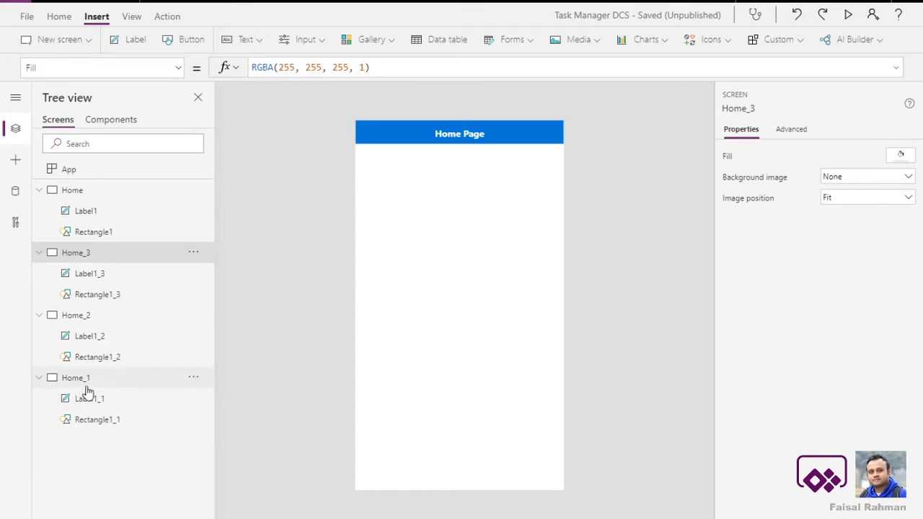
Rename the duplicated screen Home_3, directly below the Home screen, as My_Tasks.
click(193, 253)
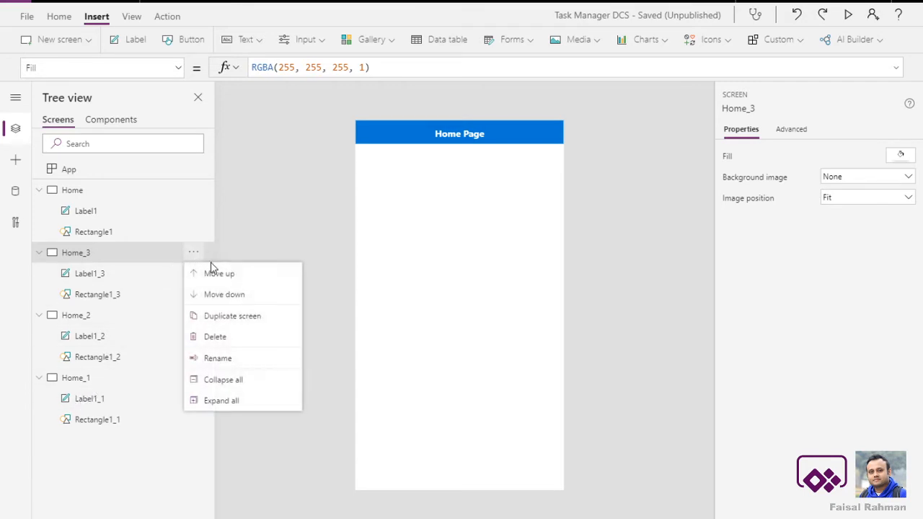
click(222, 363)
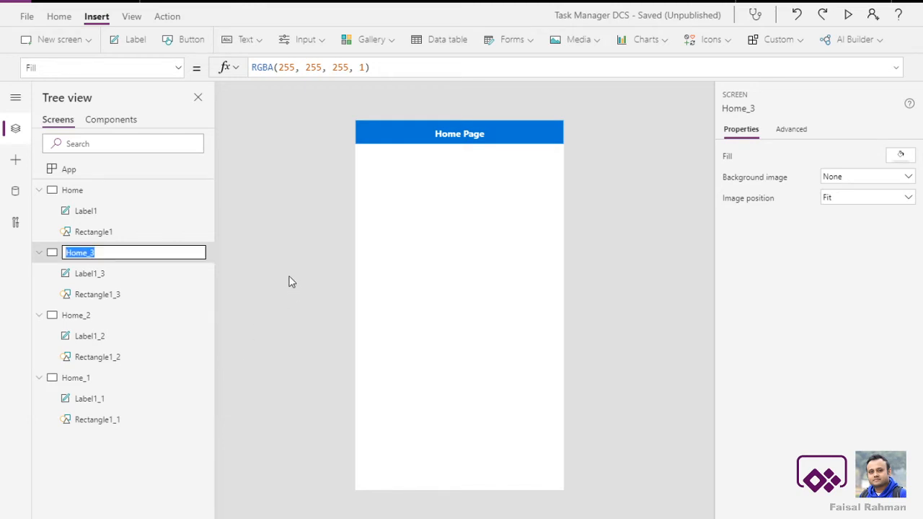
text(My_Tasks)
key(Return)
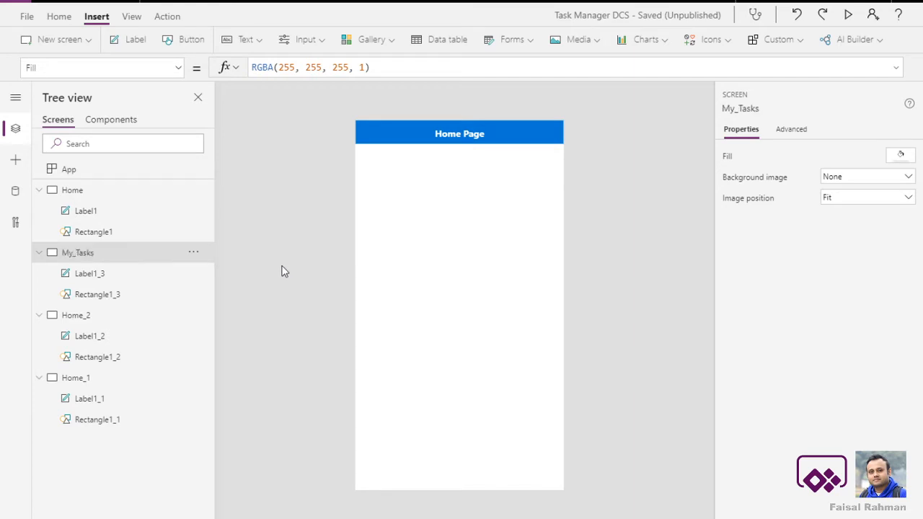
Rename the duplicated screen Home_2, directly below My_Tasks, as Assigned_tasks.
click(194, 316)
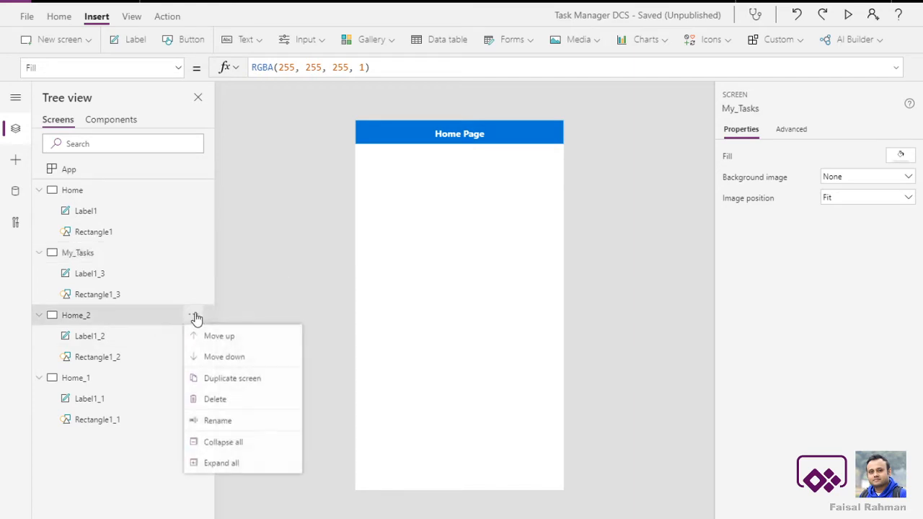
click(228, 420)
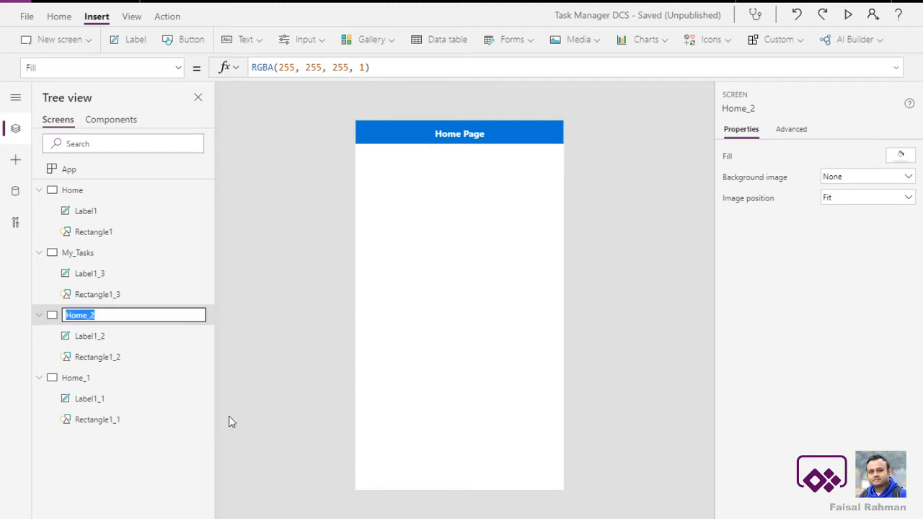
text(A)
text(ssigned_tasks)
key(Return)
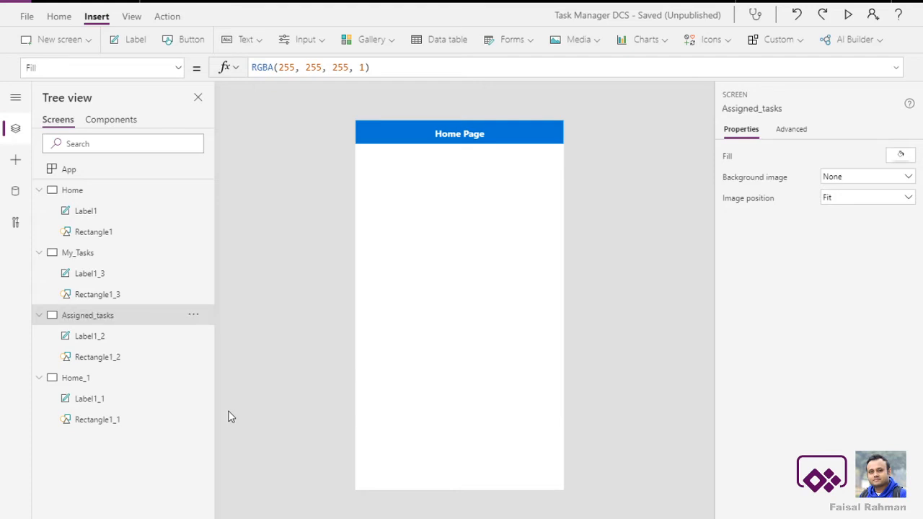
Rename the duplicated screen Home_1, directly below Assigned_tasks, as Reports.
click(193, 377)
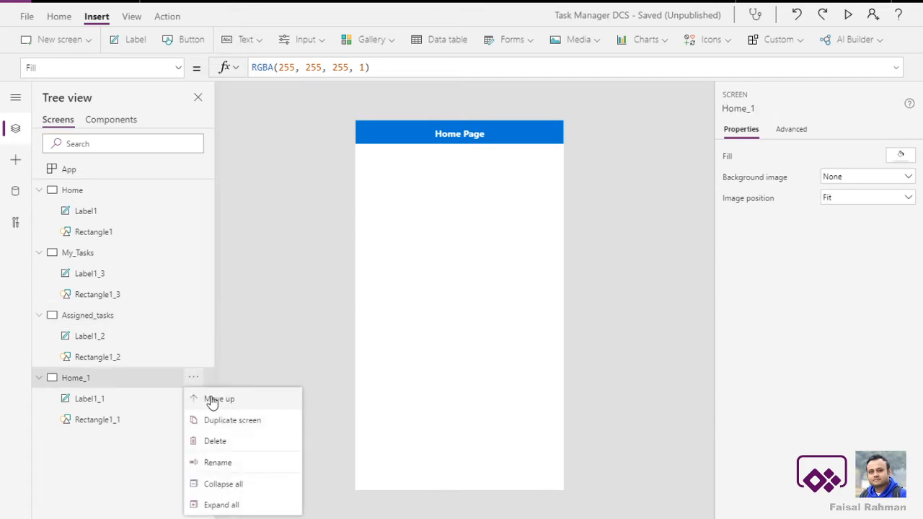
click(224, 465)
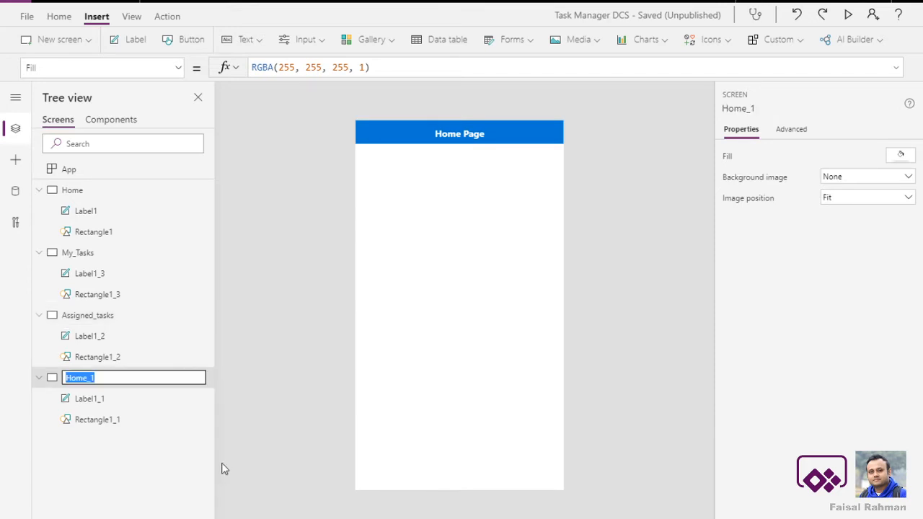
text(Reports)
key(Return)
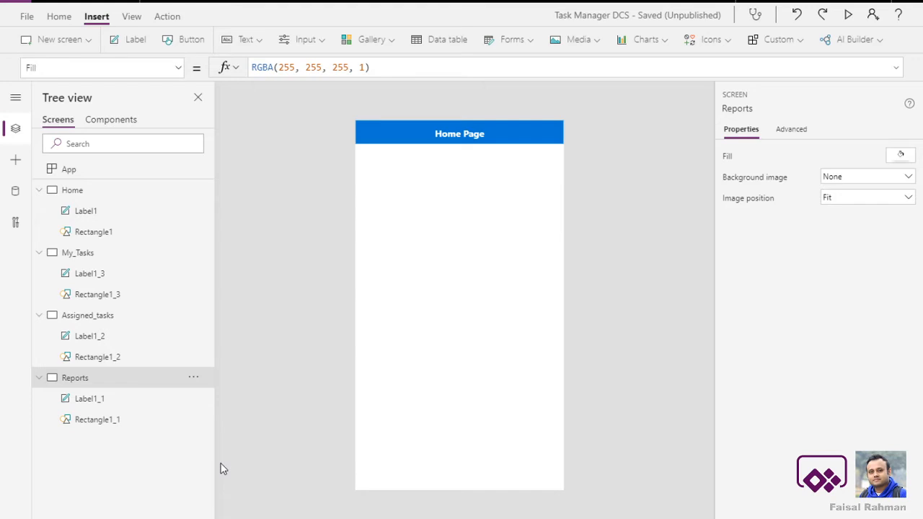
Change the header label's text on the My_Tasks screen to "My Tasks".
click(124, 258)
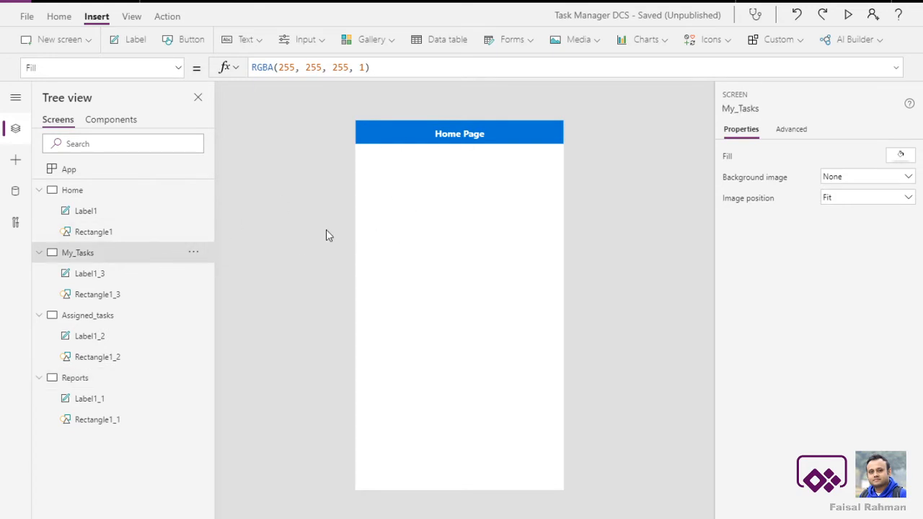
click(462, 135)
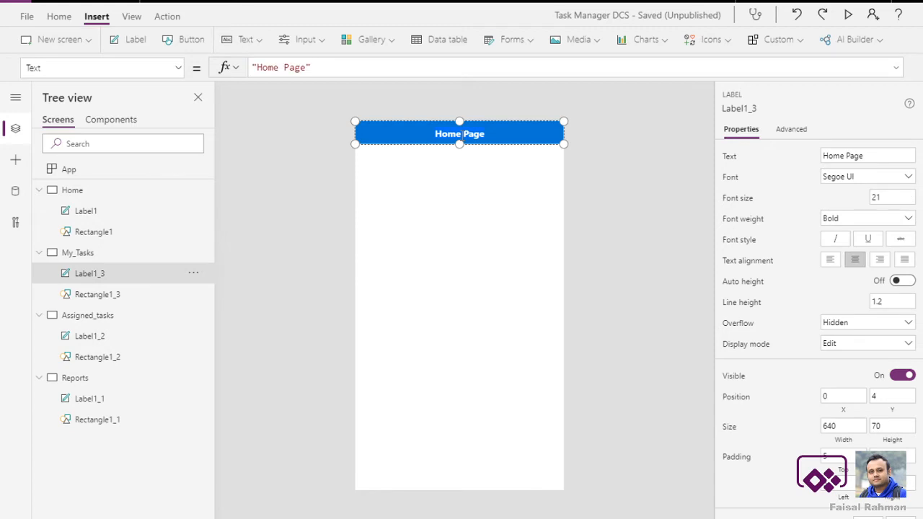
double_click(462, 135)
key(BackSpace)
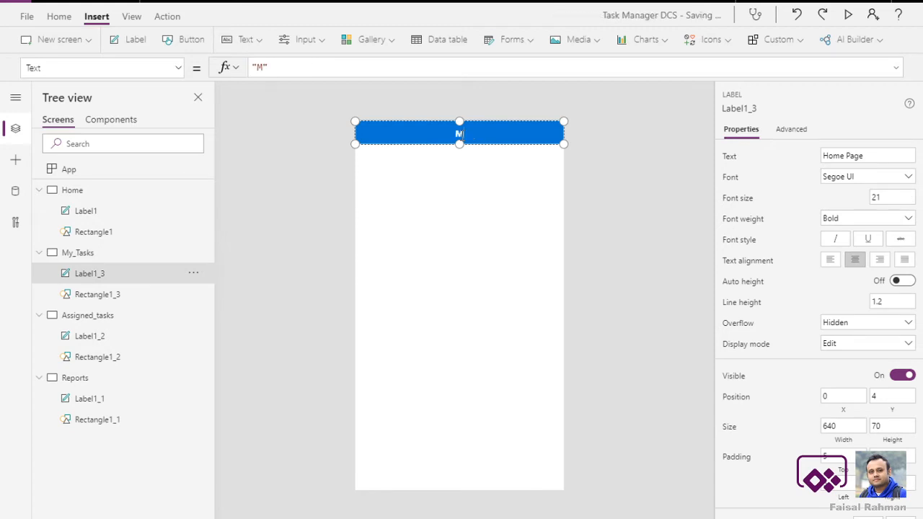
text(My Tasks)
key(Return)
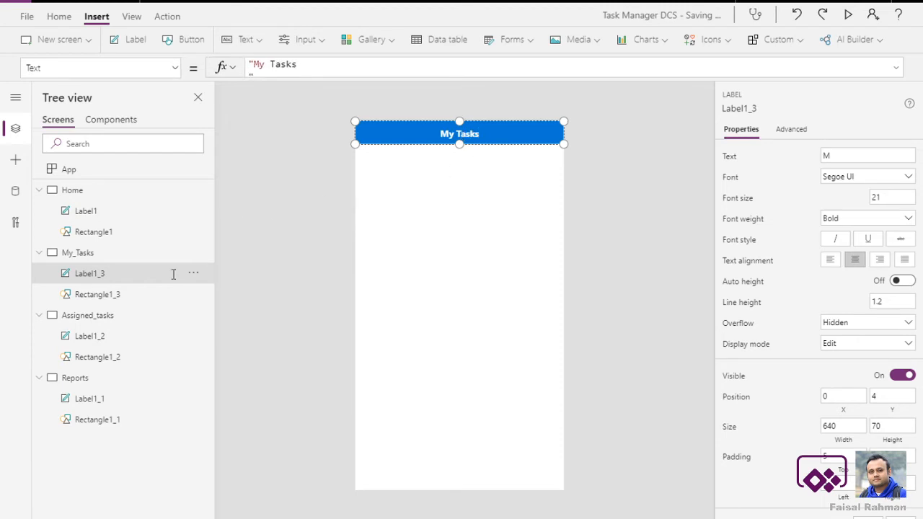
Change the header label's text on the Assigned_tasks screen to "Assigned tasks".
click(88, 320)
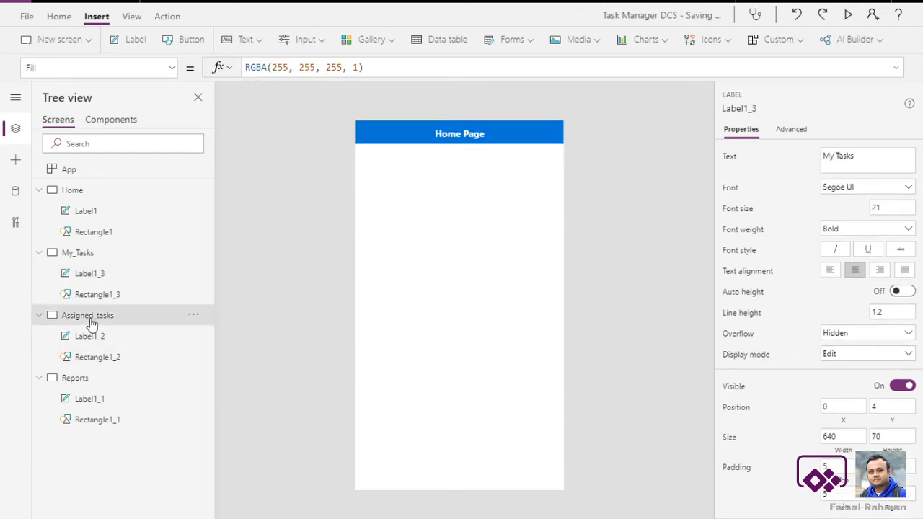
double_click(473, 135)
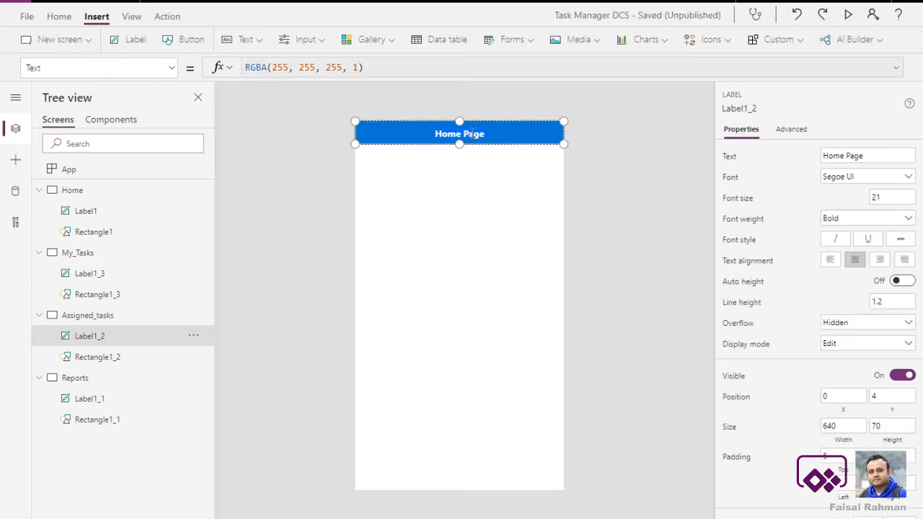
text(My T)
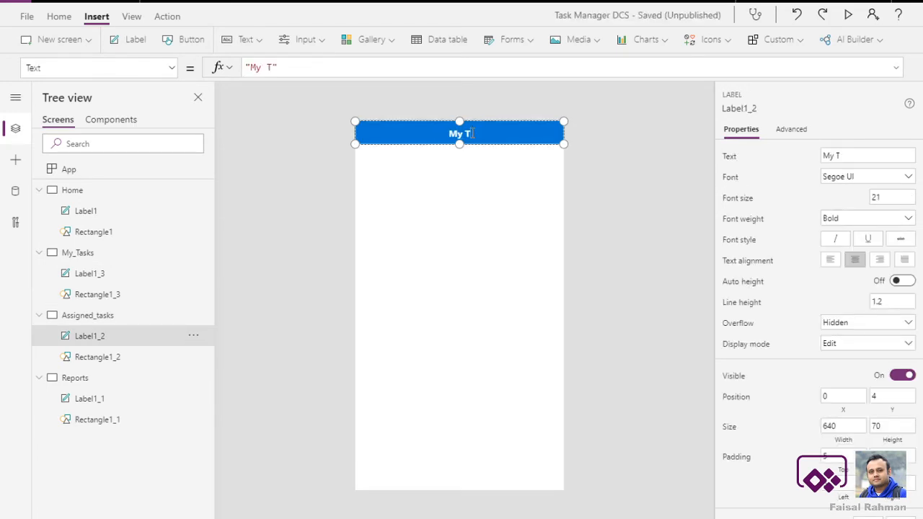
key(BackSpace)
key(BackSpace)
key(BackSpace)
key(BackSpace)
text(Assigned tasks)
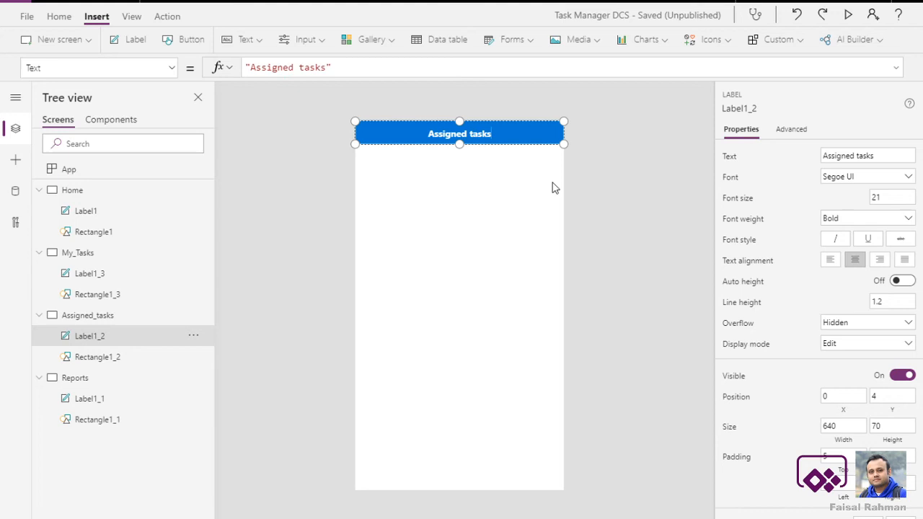
click(470, 264)
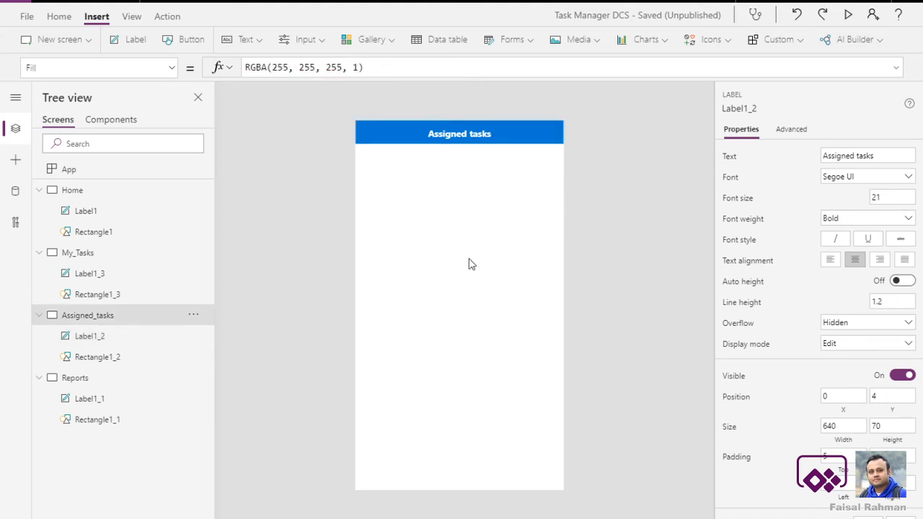
Change the header label's text on the Reports screen to "Report".
click(85, 381)
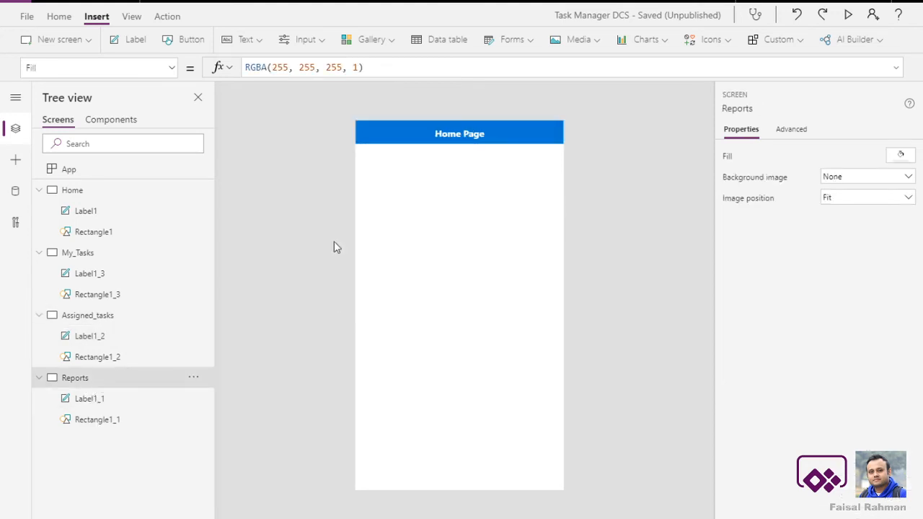
click(467, 130)
key(ctrl+a)
key(BackSpace)
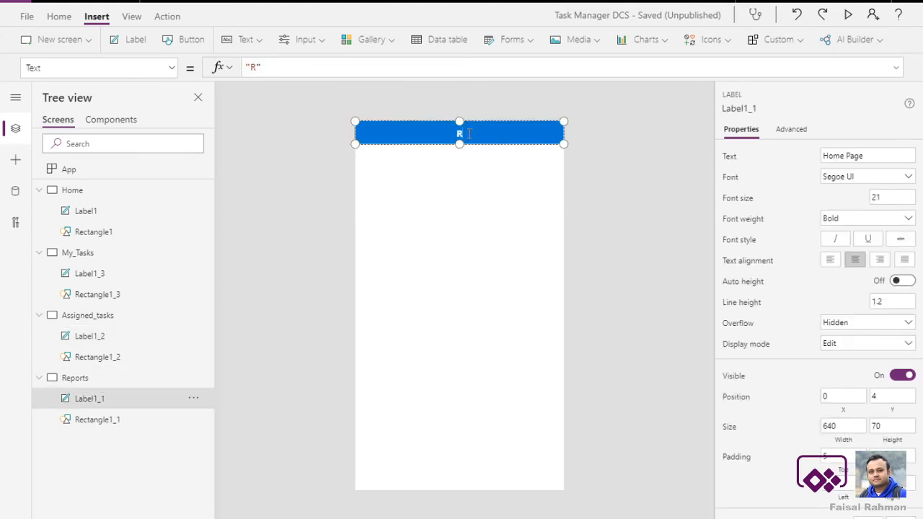
text(Report)
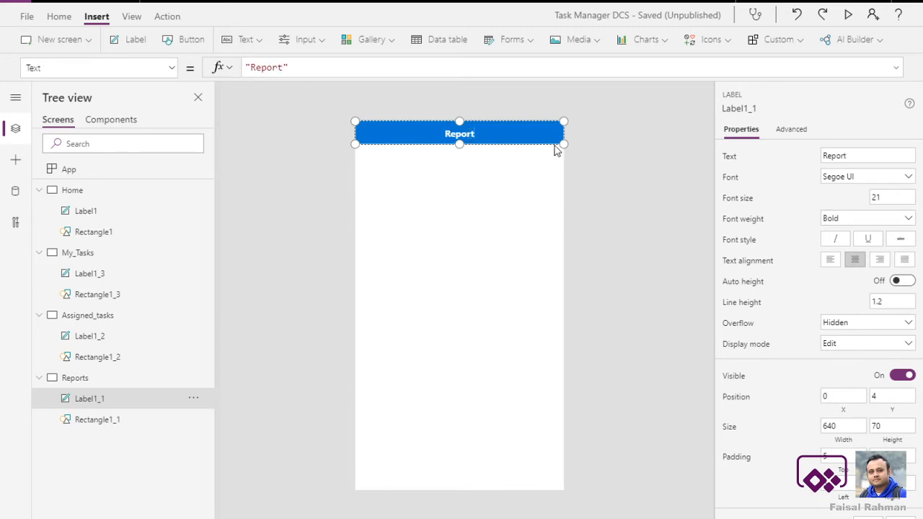
click(608, 149)
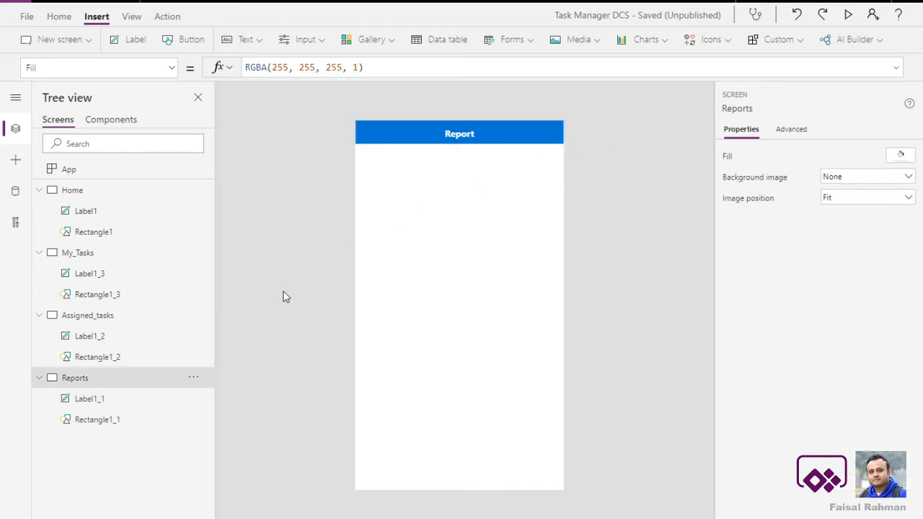
Insert a button on the Home screen, centred at about X 180, Y 422, and set its text to "My tasks".
click(96, 192)
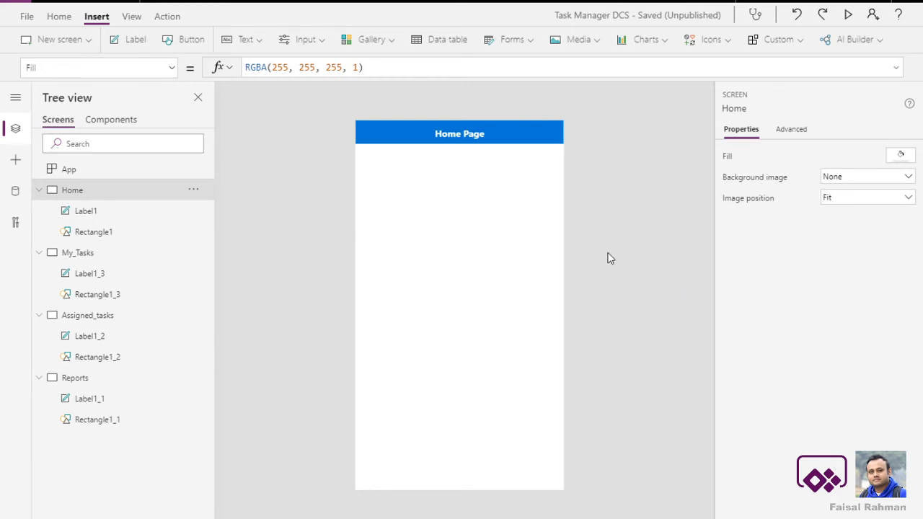
click(190, 42)
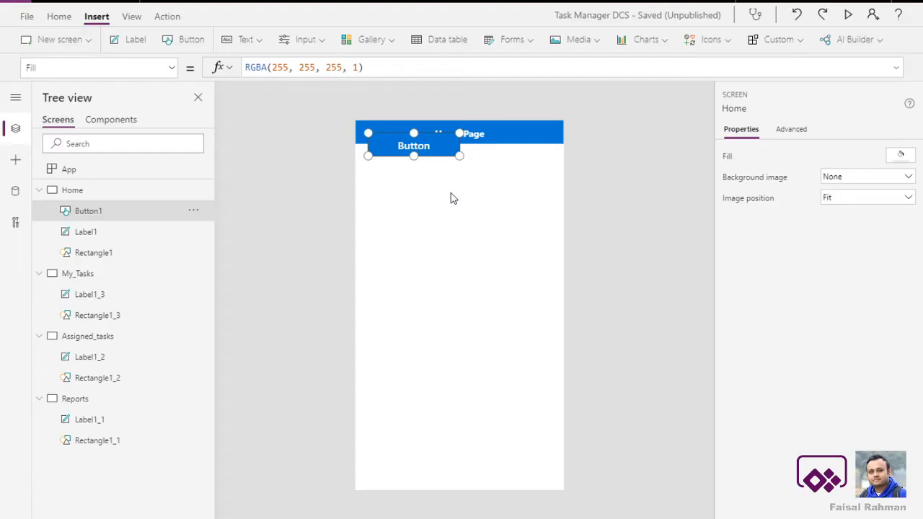
drag(423, 141, 470, 267)
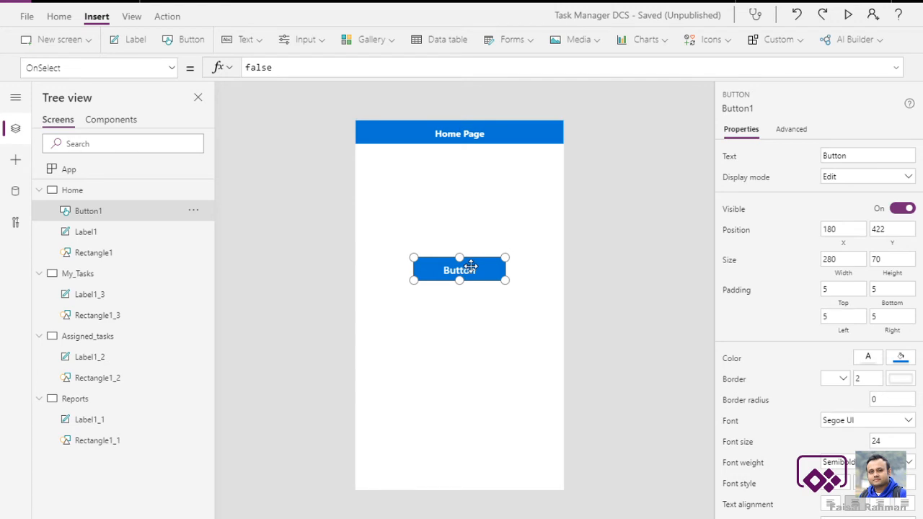
click(472, 271)
text(My tasks)
Resize the "My tasks" button to about 306 wide and 78 high, keeping it horizontally centred.
drag(459, 281, 490, 265)
click(548, 267)
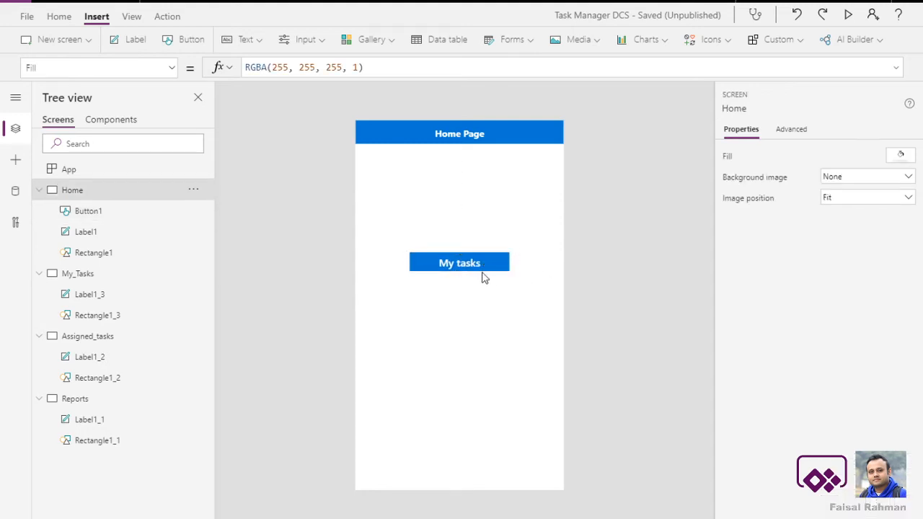
click(470, 269)
drag(459, 271, 460, 279)
click(545, 276)
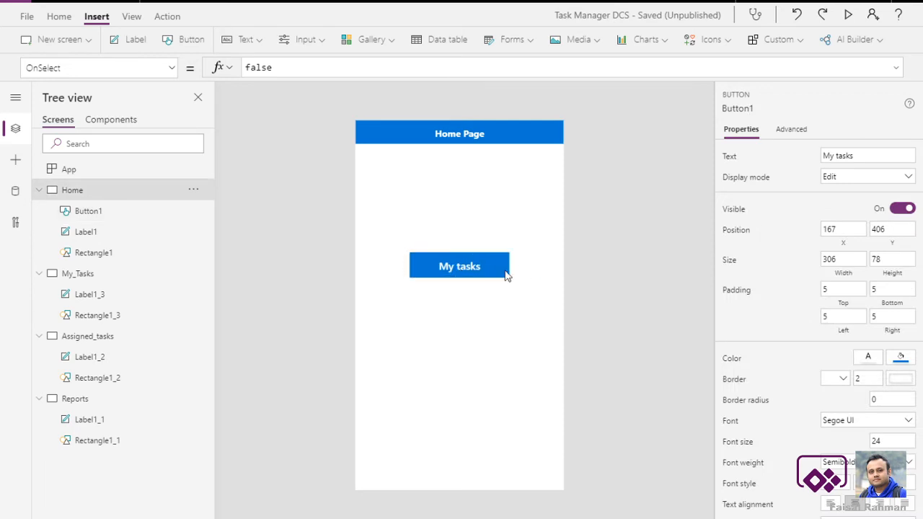
Copy the "My tasks" button twice and stack the copies evenly below it at X 167, about Y 530 and Y 656.
click(486, 267)
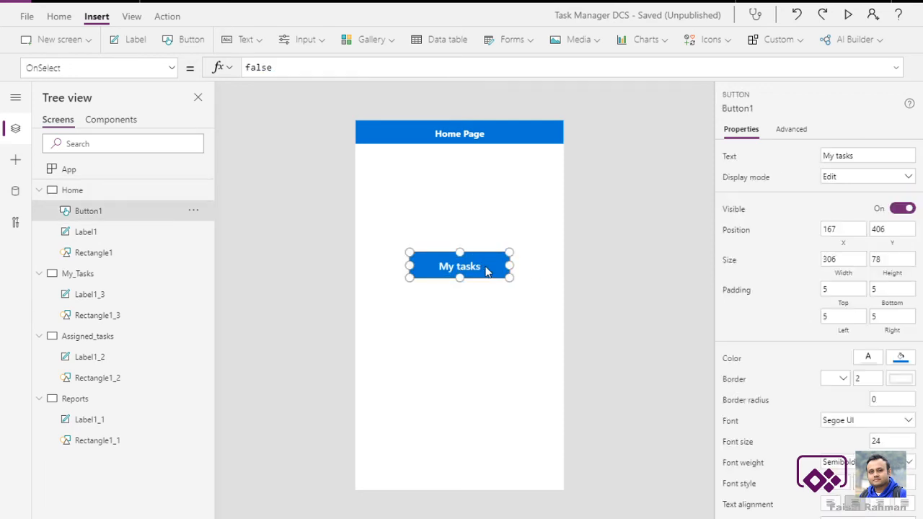
key(ctrl+c)
key(ctrl+v)
drag(453, 183, 487, 308)
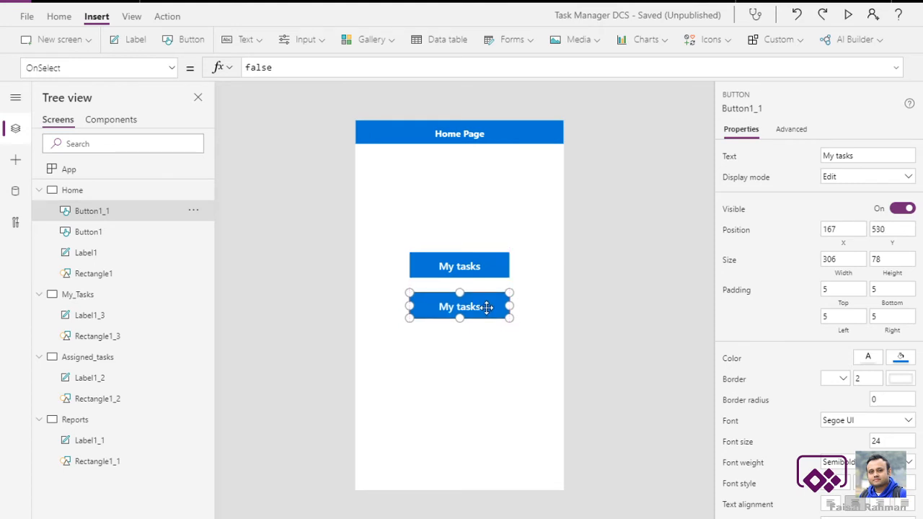
key(ctrl+v)
drag(421, 151, 451, 350)
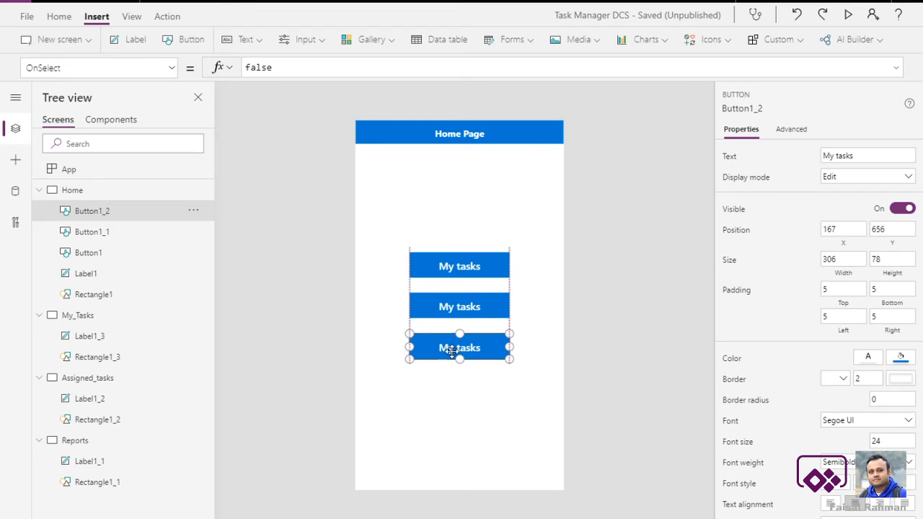
click(544, 335)
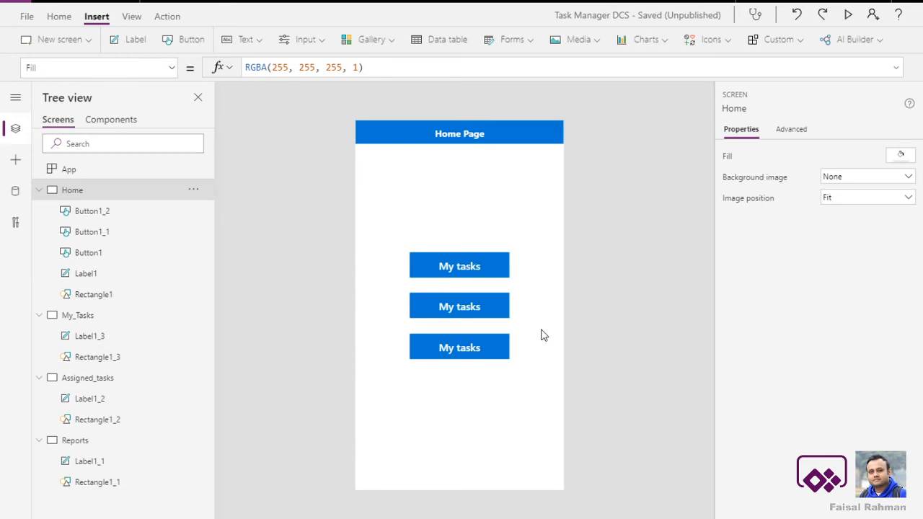
Set the middle button's text to "Assigned tasks" and the lowest button's text to "Reports".
click(460, 309)
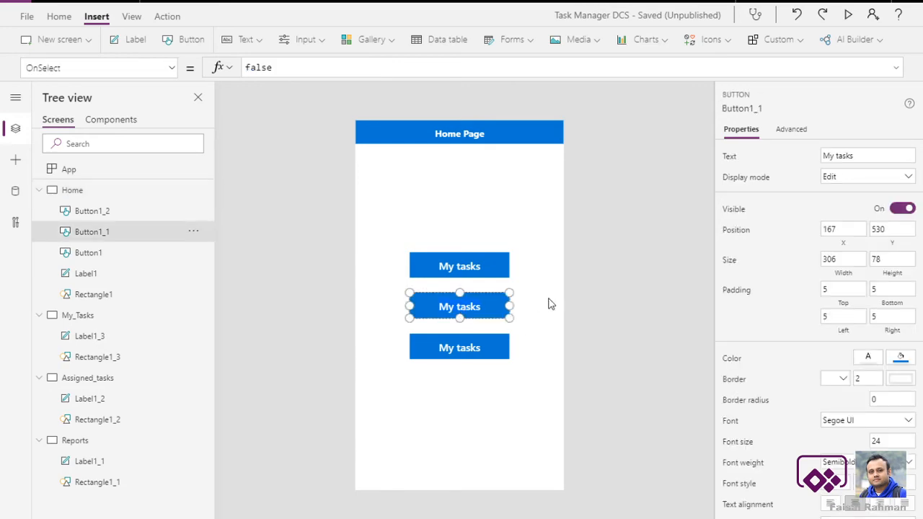
text(Assigned tasks)
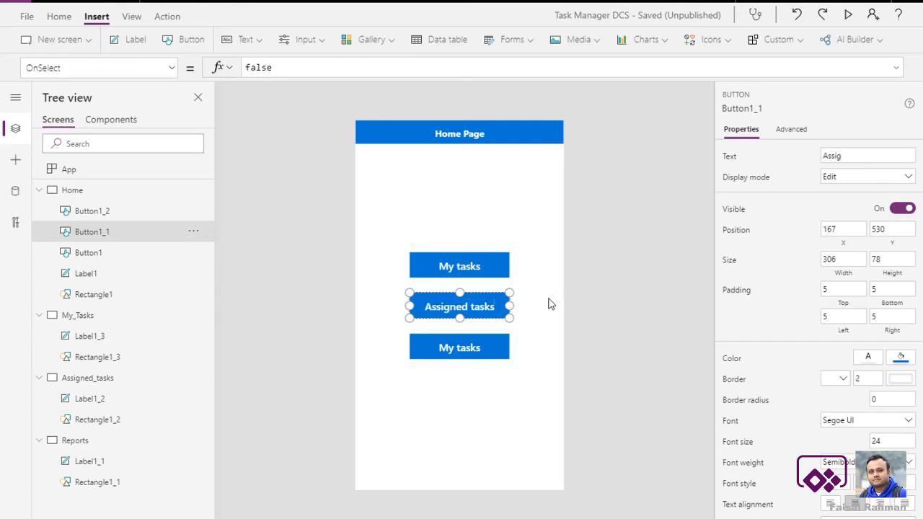
click(451, 354)
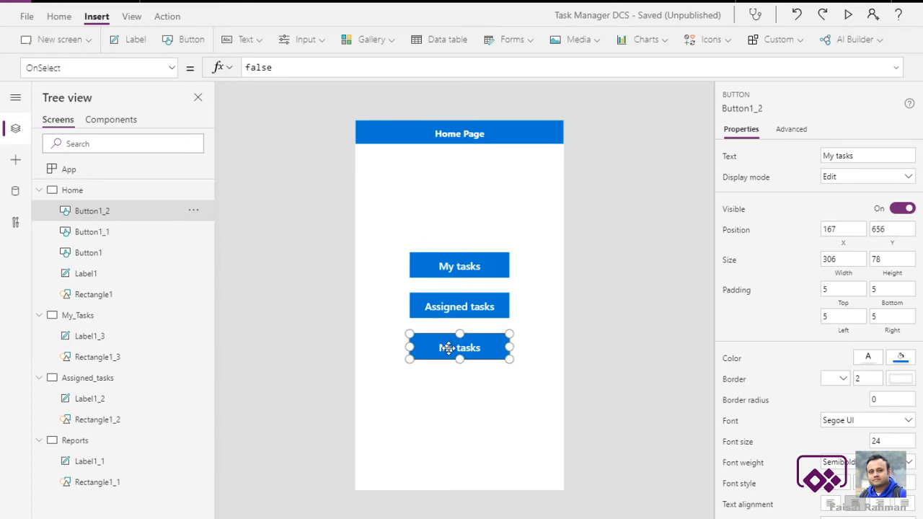
text(Reports)
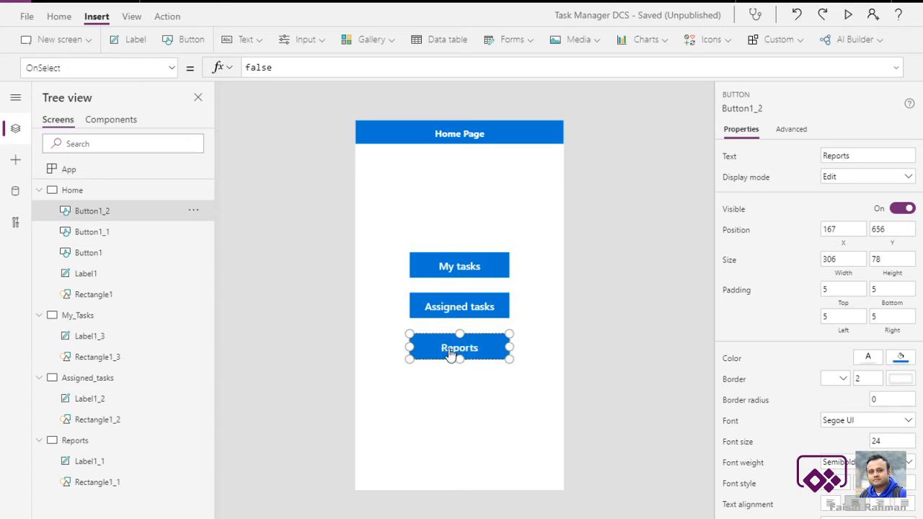
click(538, 331)
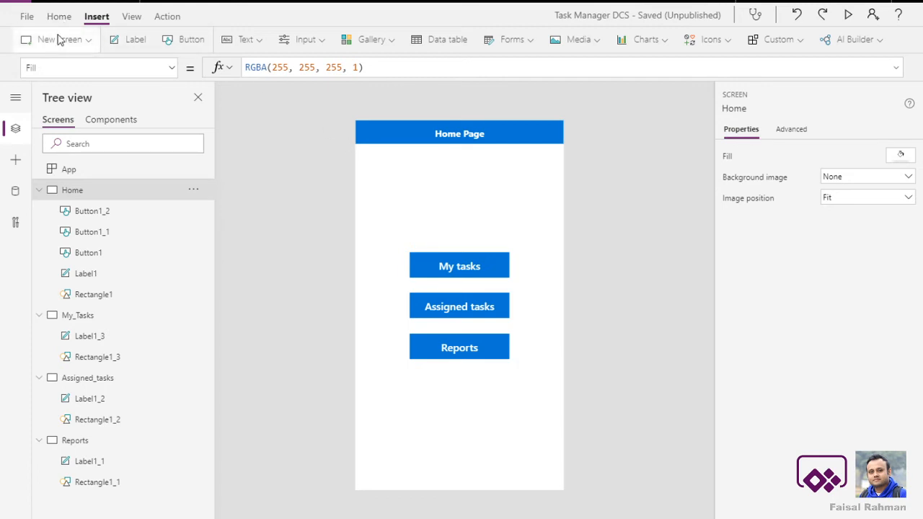
Insert a label on the Home screen at X 40, Y 170 and set its text to "Welcome".
click(137, 42)
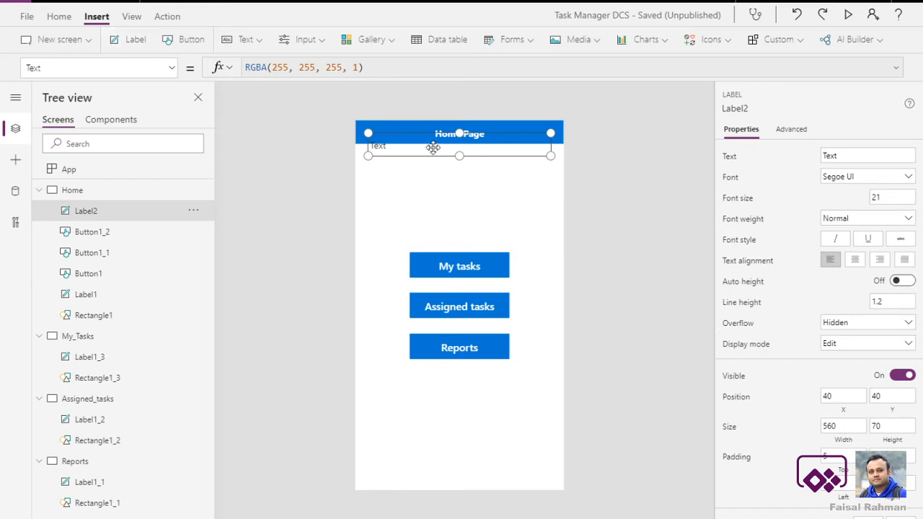
drag(433, 147, 435, 189)
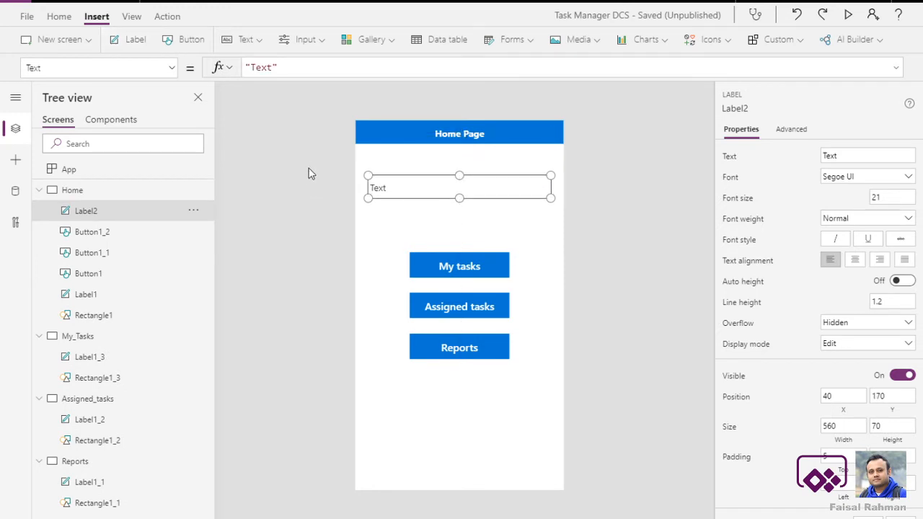
double_click(289, 66)
key(Right)
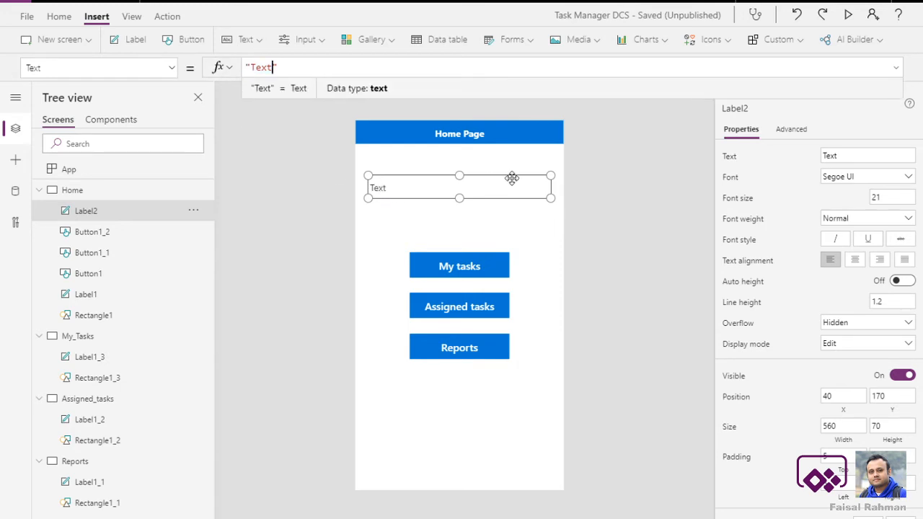
key(BackSpace)
key(BackSpace)
key(BackSpace)
key(BackSpace)
text(Welcome)
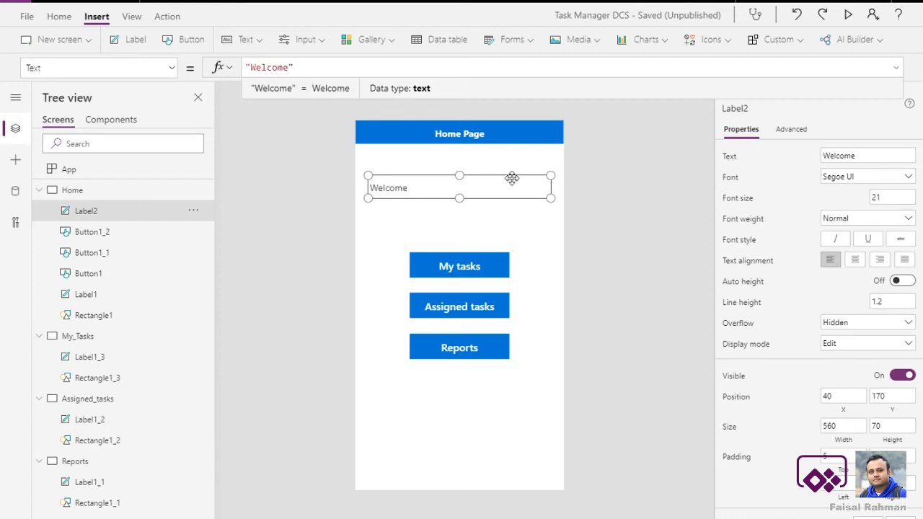
Extend the welcome label's text formula to "Welcome " & User().FullName.
text( ")
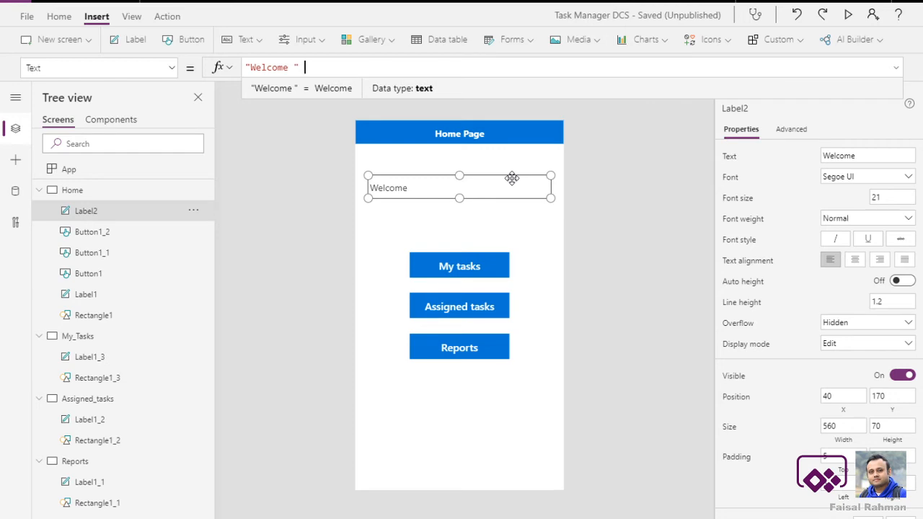
text( & )
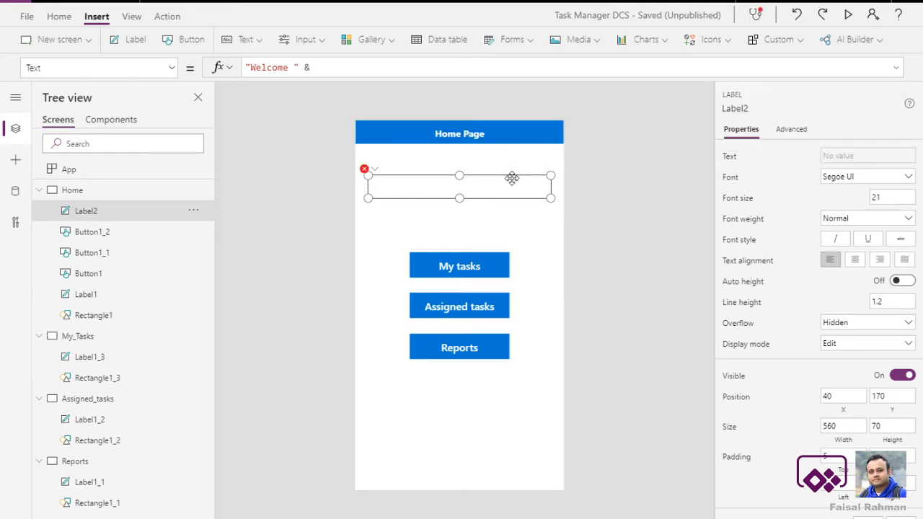
text(User().)
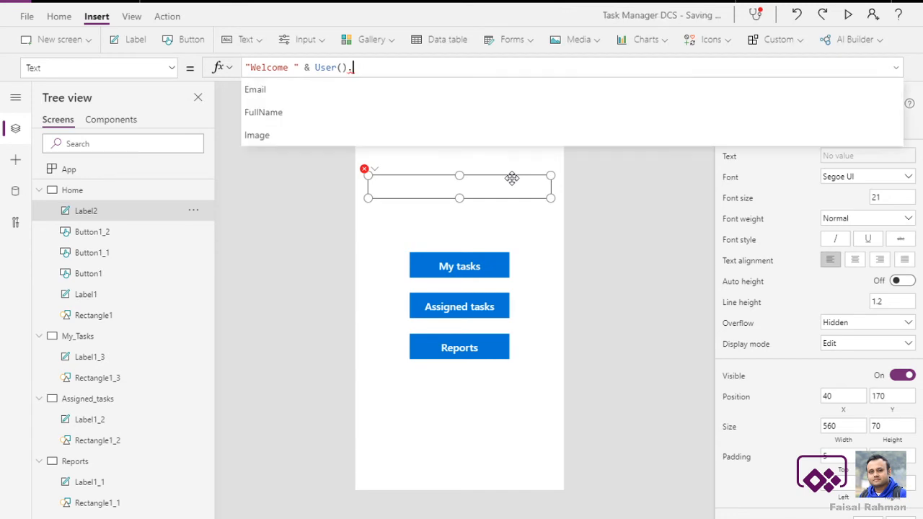
text(F)
key(Tab)
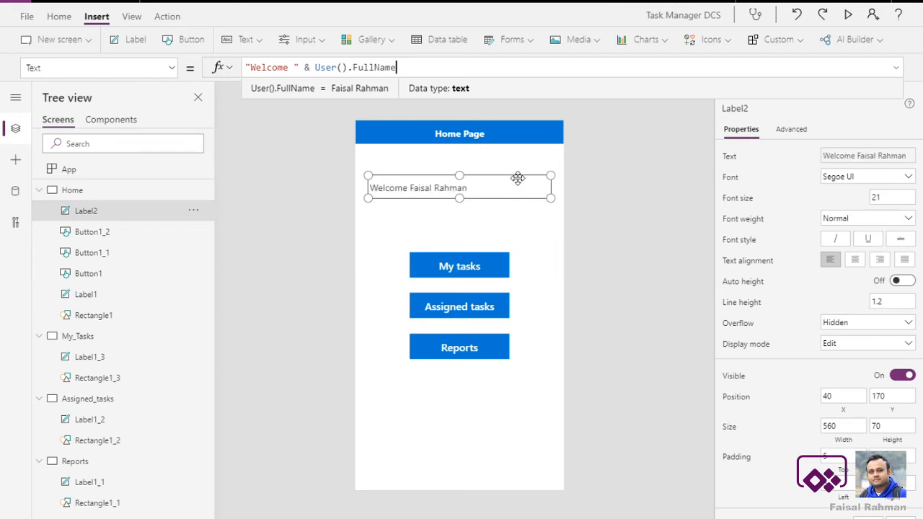
Centre-align the welcome label's text and enlarge the label's height to about 108.
click(854, 260)
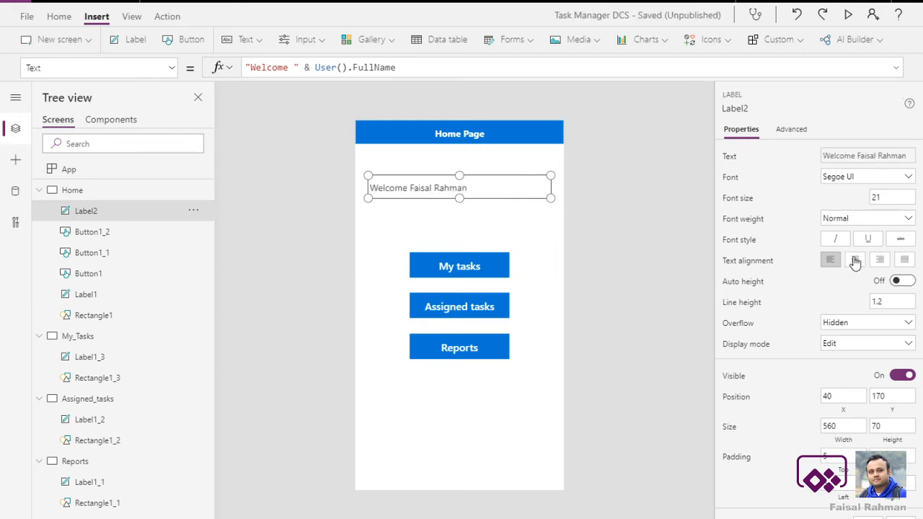
drag(460, 199, 459, 211)
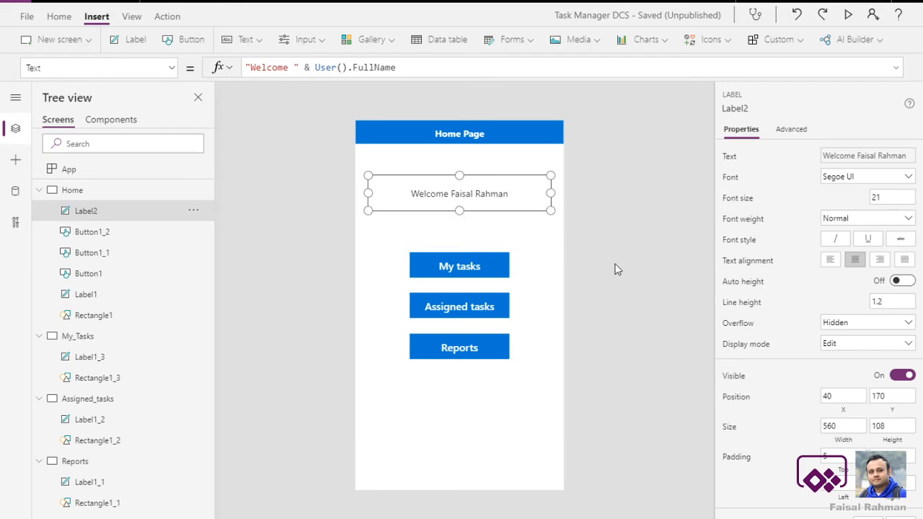
click(579, 227)
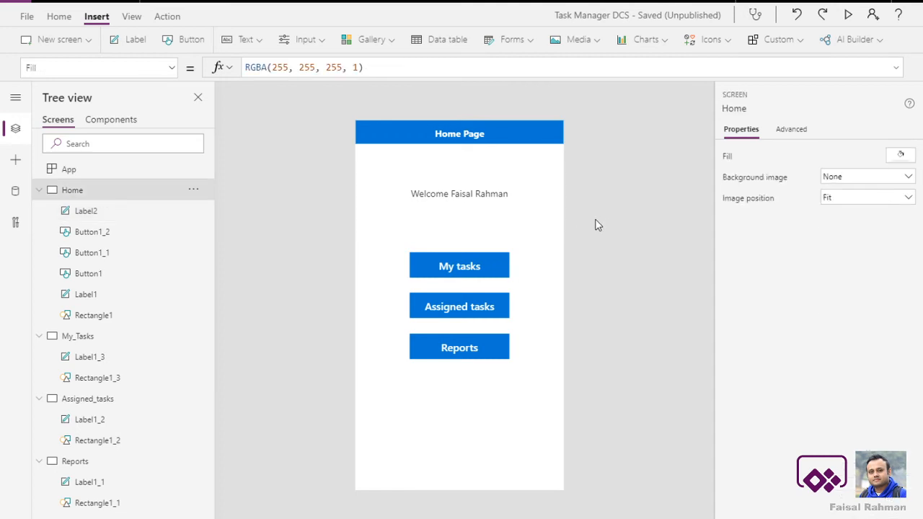
Set the welcome label's font weight to Bold.
click(496, 189)
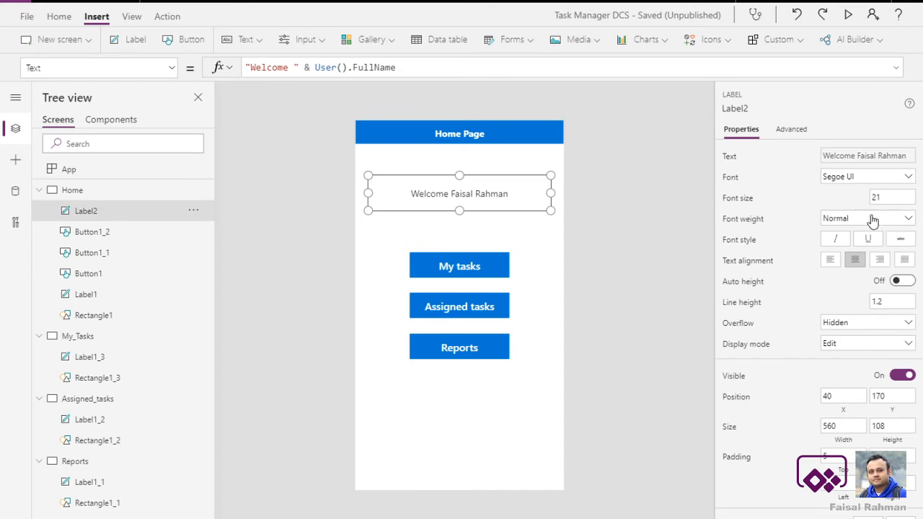
click(873, 220)
click(873, 217)
click(873, 218)
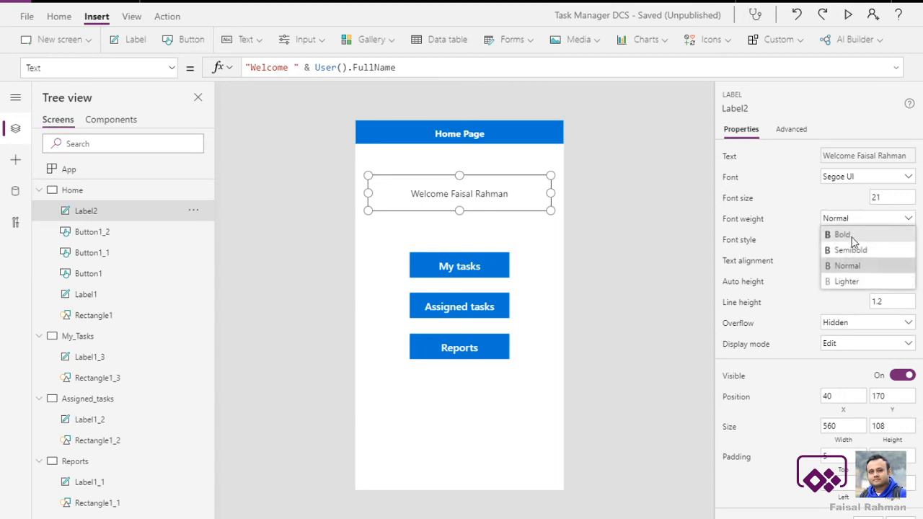
click(833, 233)
click(605, 222)
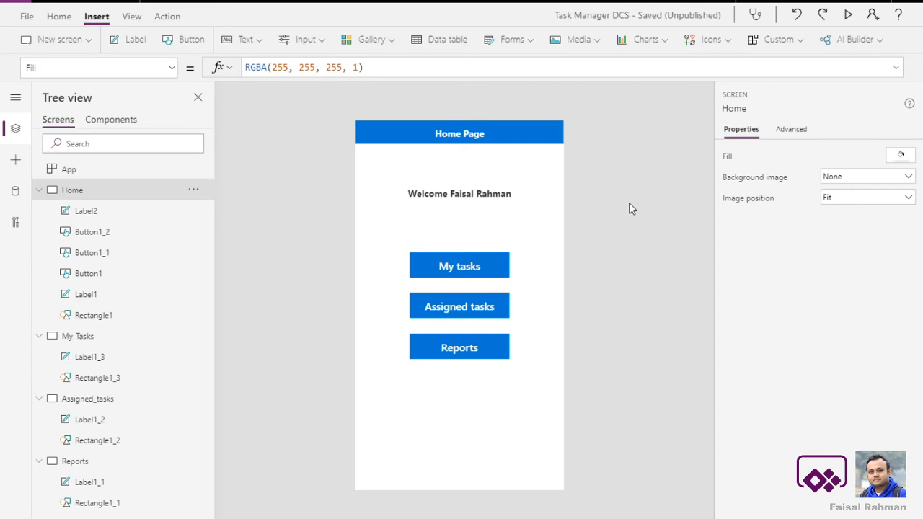
click(422, 267)
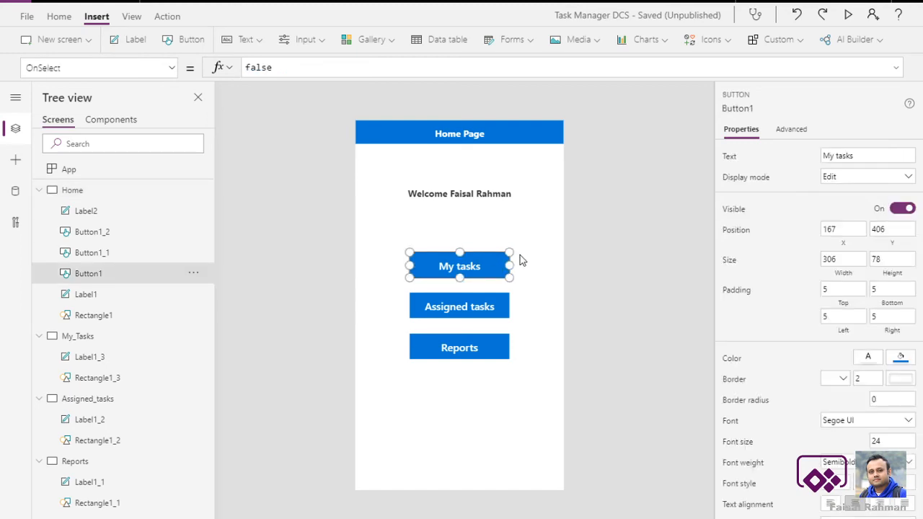
click(475, 312)
click(486, 355)
click(459, 265)
click(577, 265)
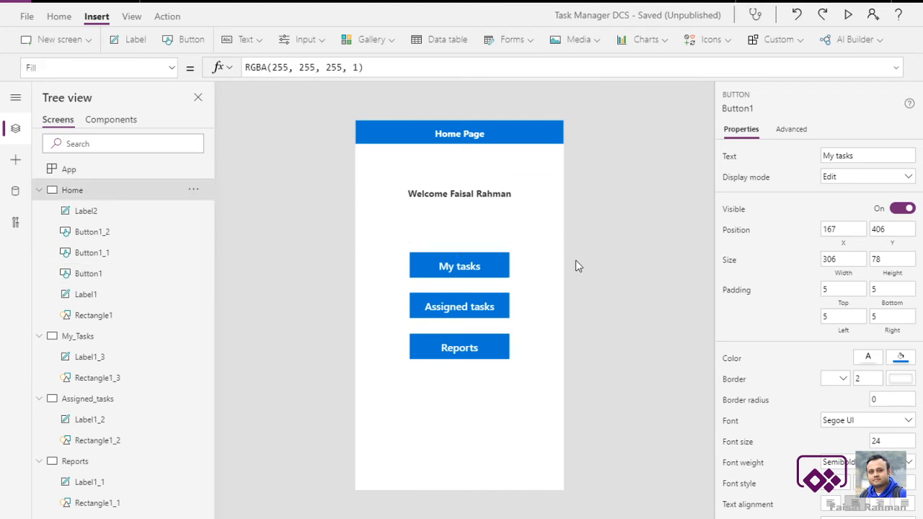
Set the "My tasks" button's OnSelect formula to Navigate(My_Tasks,ScreenTransition.Cover).
click(486, 272)
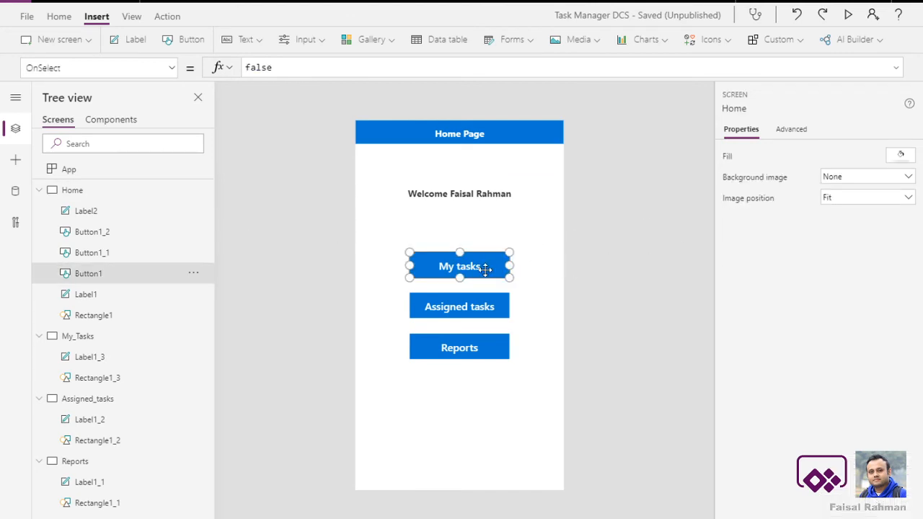
double_click(273, 68)
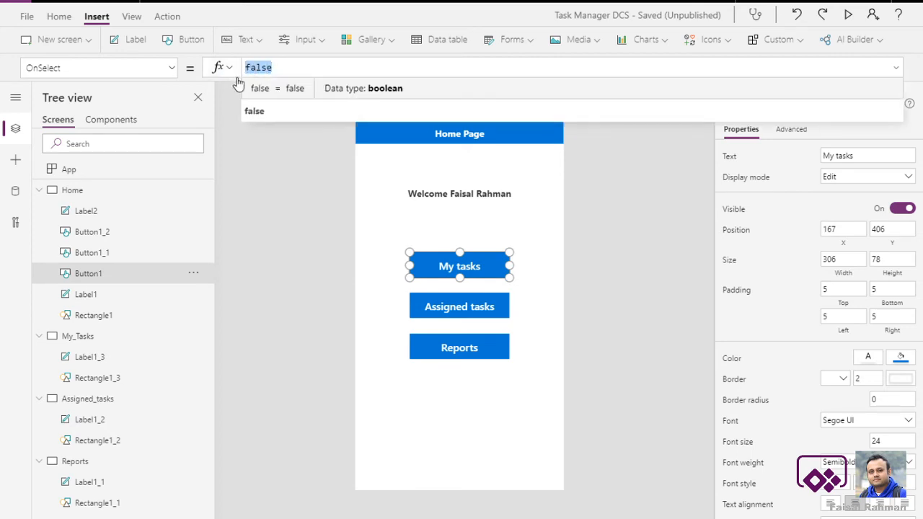
text(Navu)
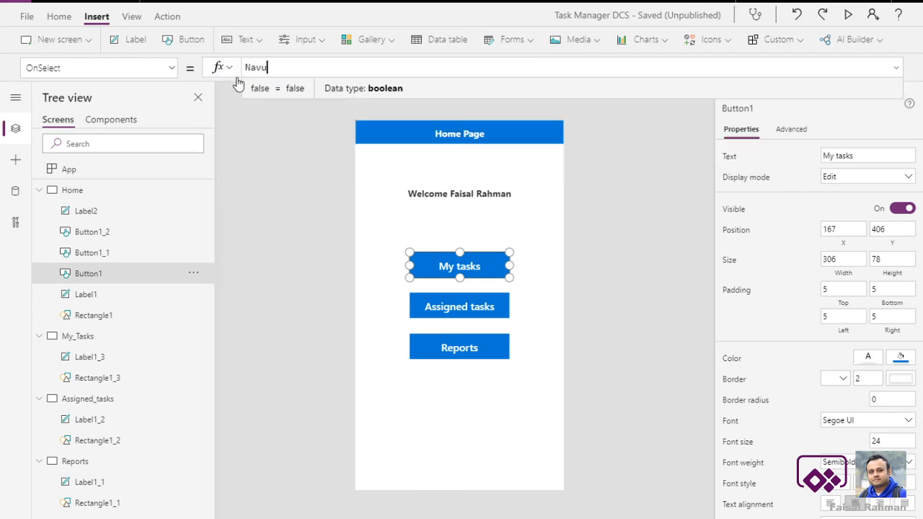
key(BackSpace)
text(igate)
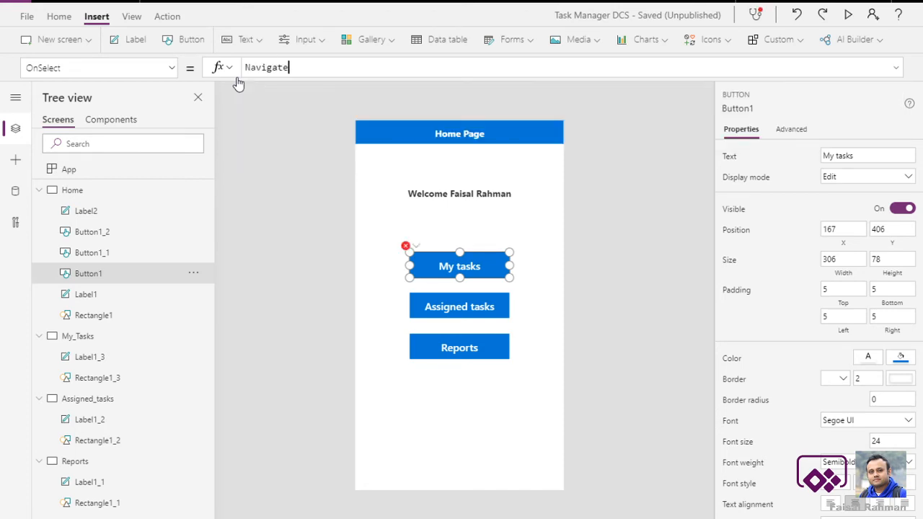
text(()
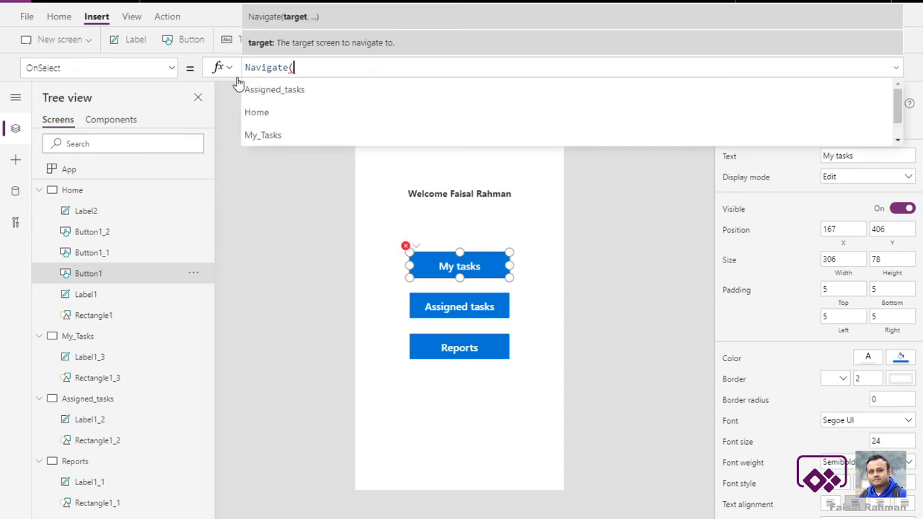
text(My)
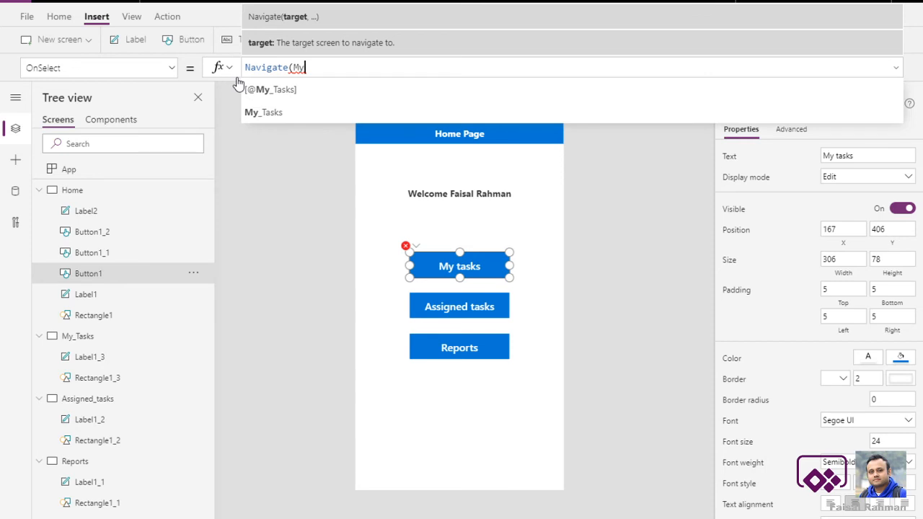
text(_Tasks)
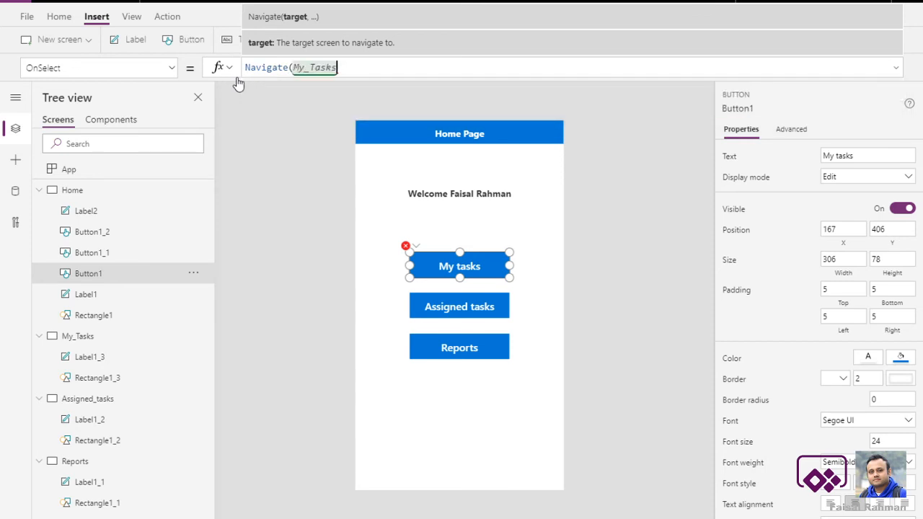
text(,)
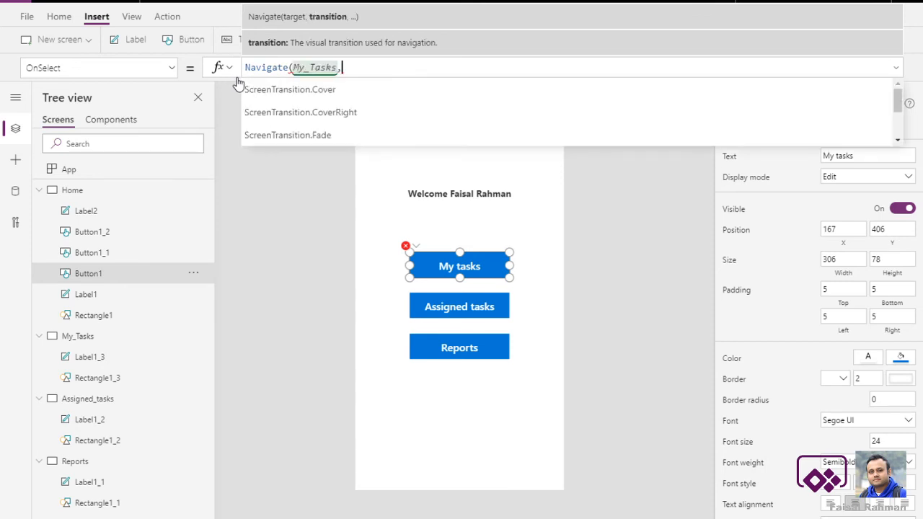
key(Tab)
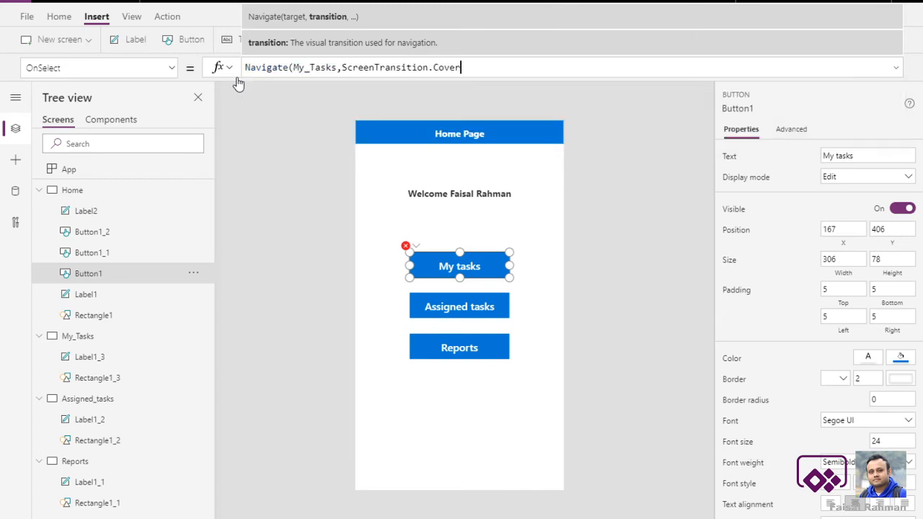
text())
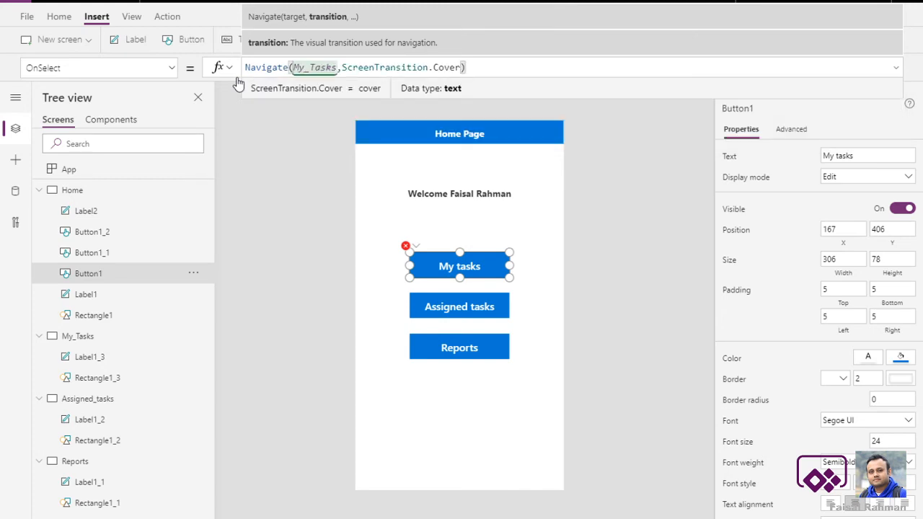
Set the "Assigned tasks" button's OnSelect formula to Navigate(Assigned_tasks).
click(472, 310)
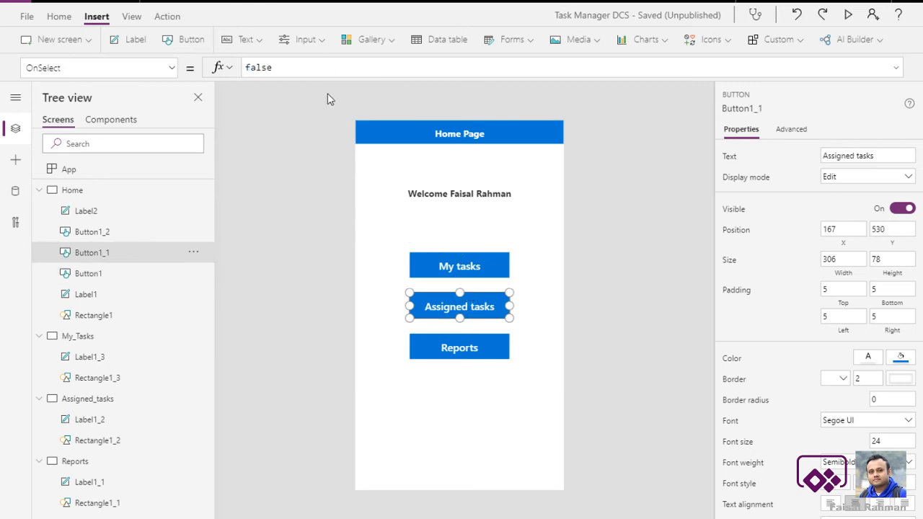
drag(277, 68, 228, 82)
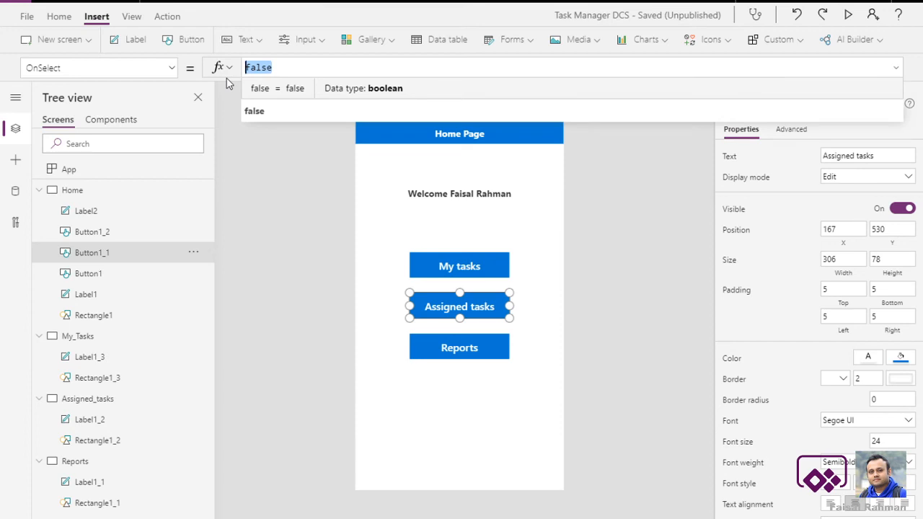
text(navi)
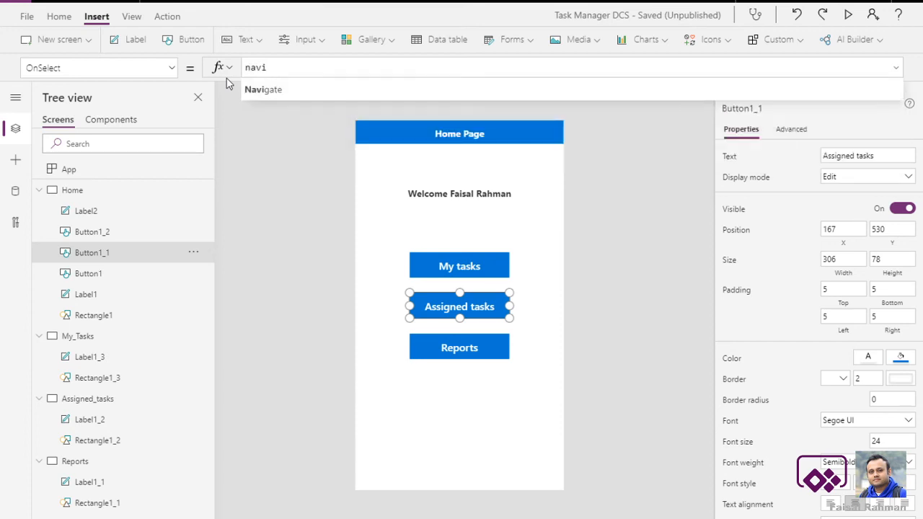
key(Tab)
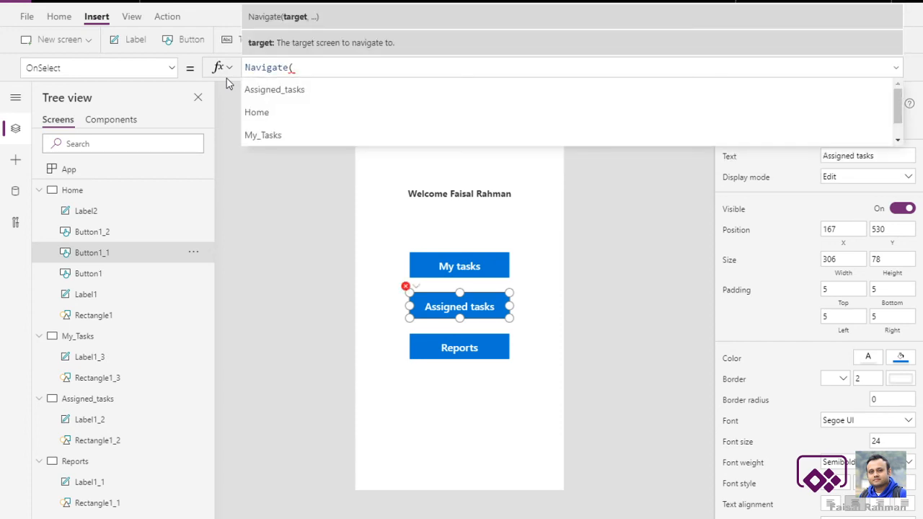
text(ass)
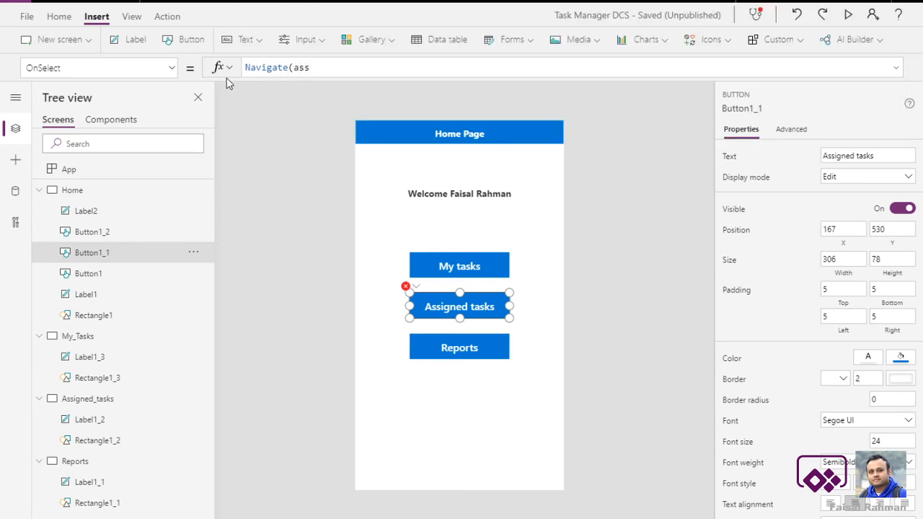
key(Down)
key(Down)
key(Tab)
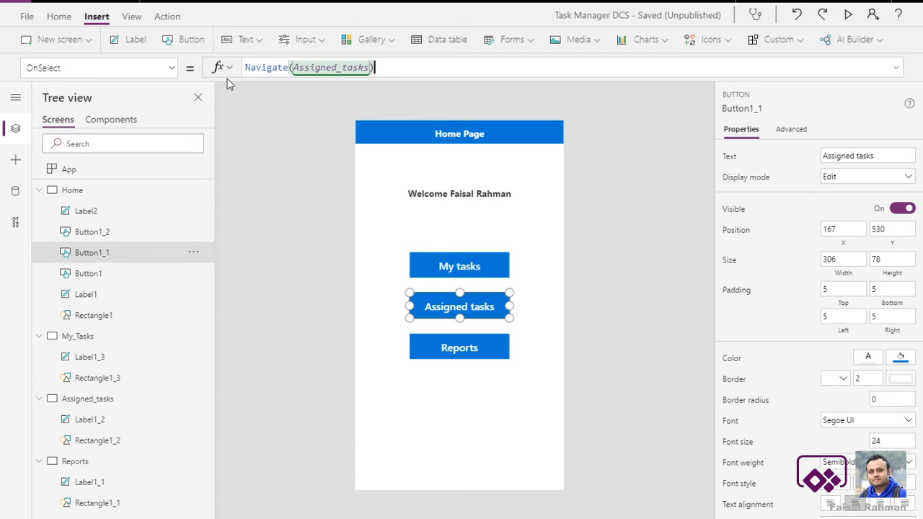
Set the "Reports" button's OnSelect formula to Navigate(Reports).
click(465, 354)
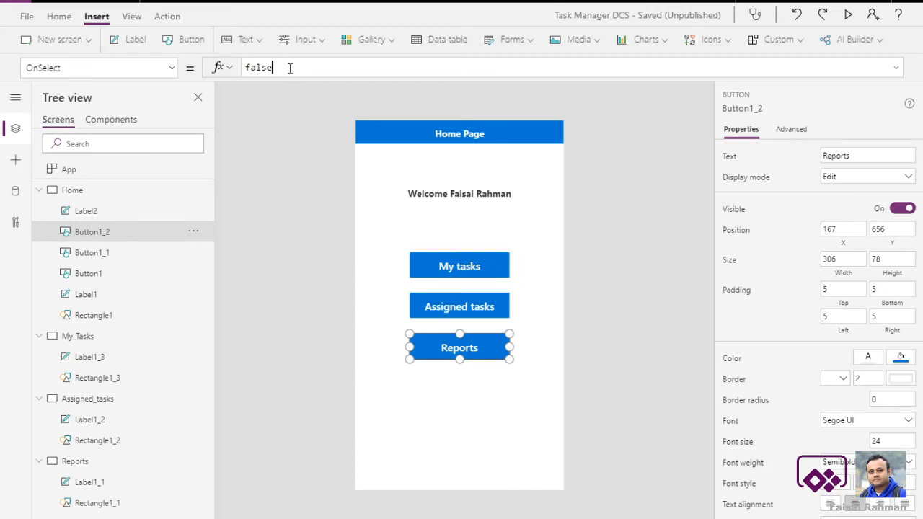
key(BackSpace)
key(BackSpace)
key(BackSpace)
key(BackSpace)
text(Navigate)
click(280, 90)
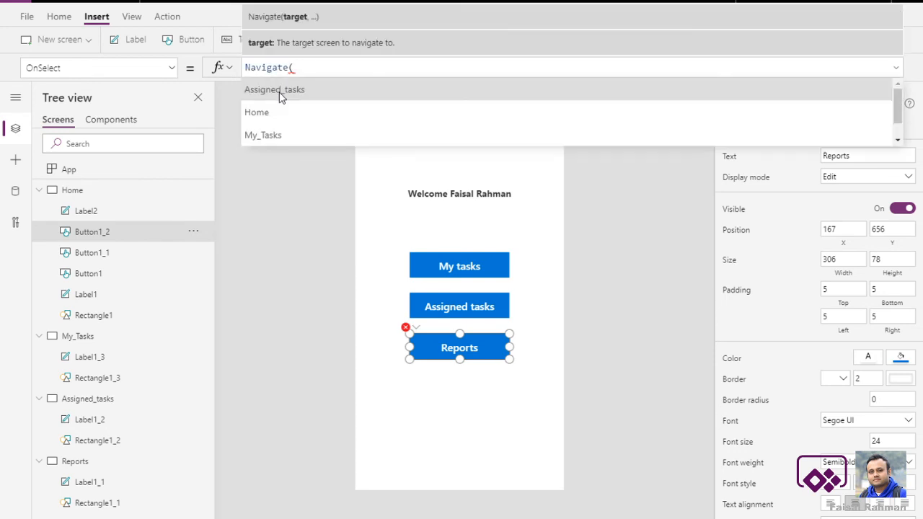
text(Repor)
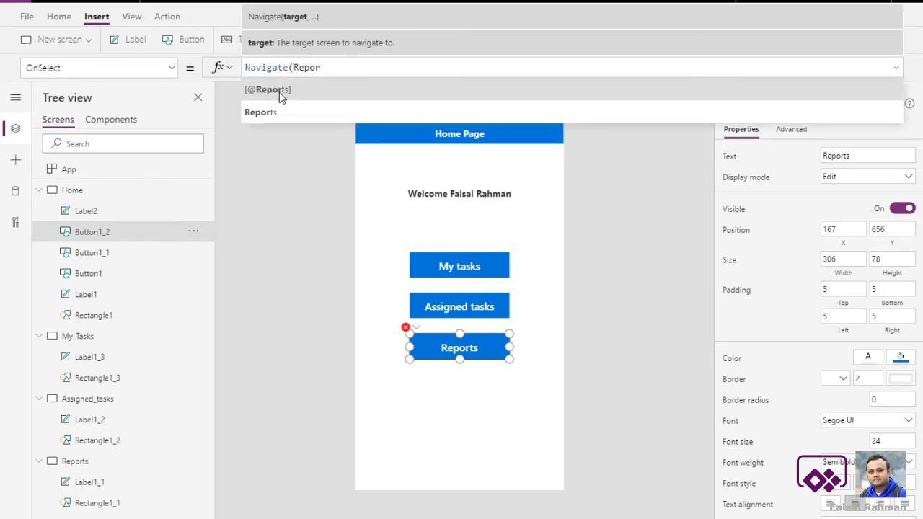
click(287, 109)
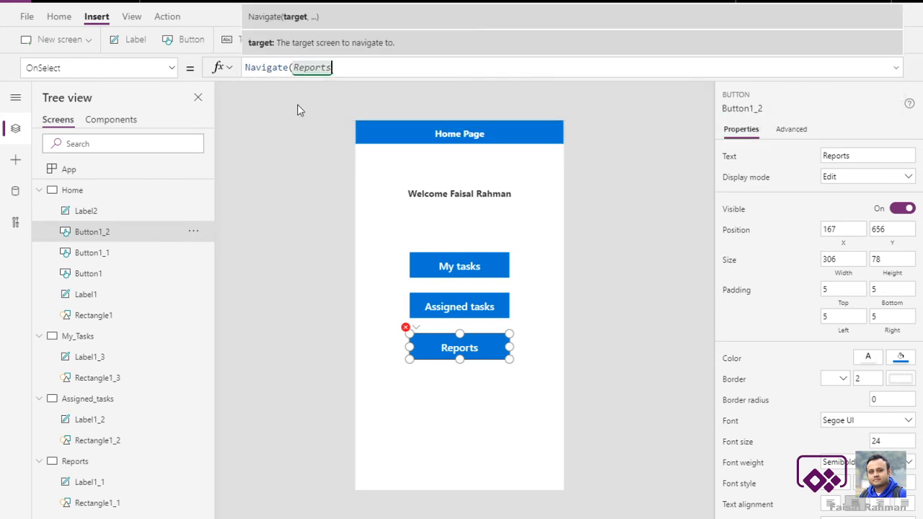
text())
click(311, 131)
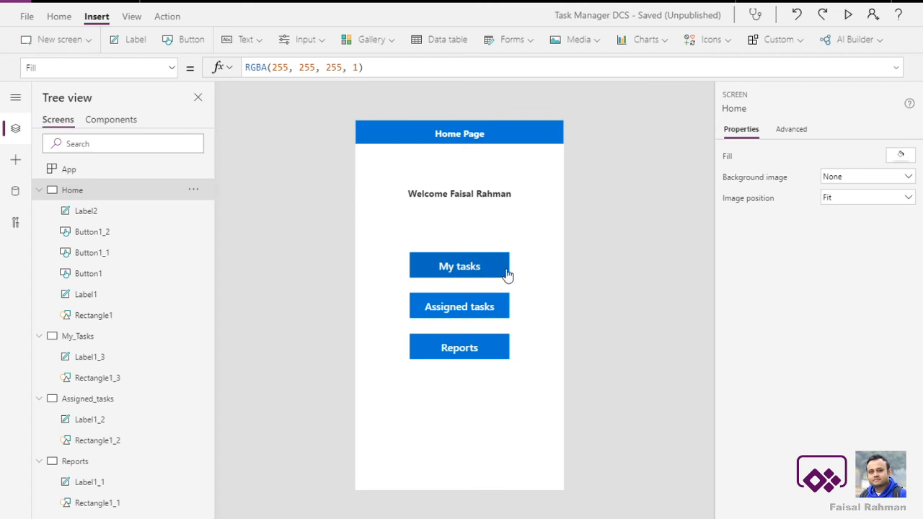
Follow the "My tasks" button to its screen and add a Home icon at the bottom centre, sized about 50 by 50.
alt+click(485, 276)
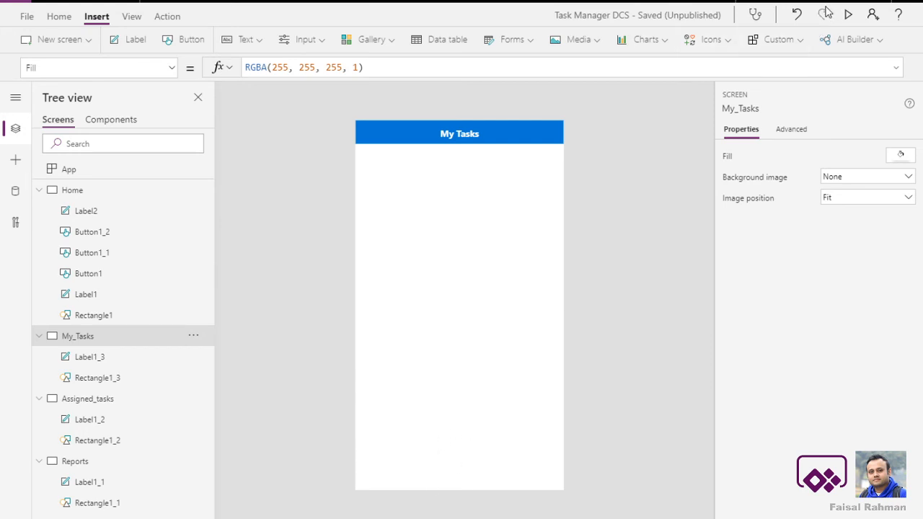
click(768, 45)
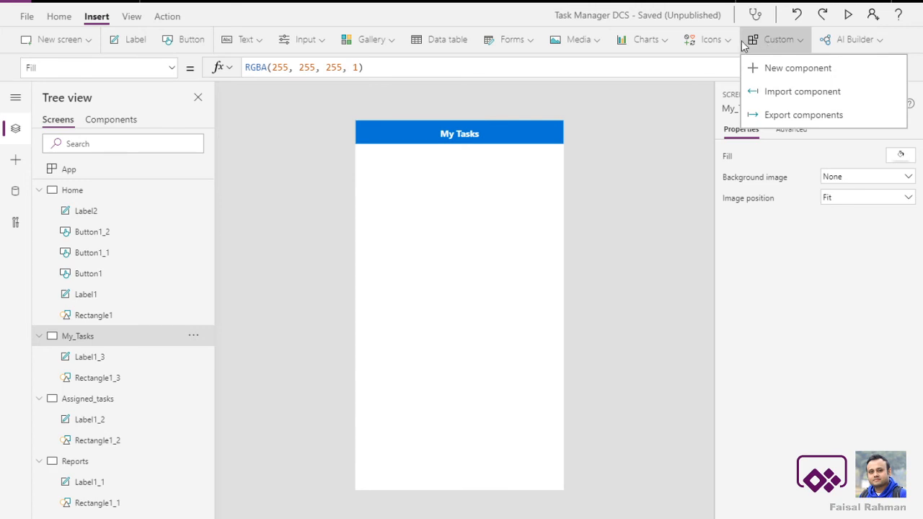
click(719, 42)
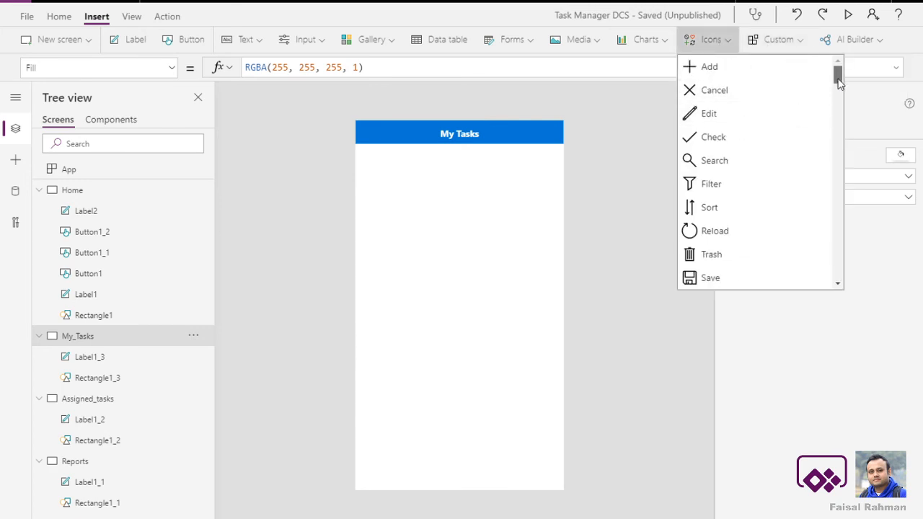
mouse_move(837, 76)
mouse_down()
mouse_move(823, 259)
mouse_move(849, 114)
mouse_move(847, 122)
mouse_up()
click(737, 126)
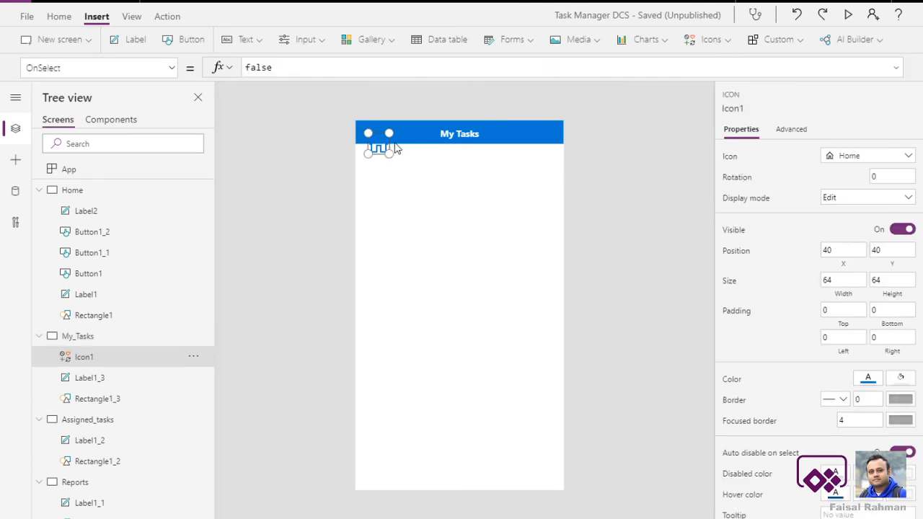
drag(381, 145, 464, 466)
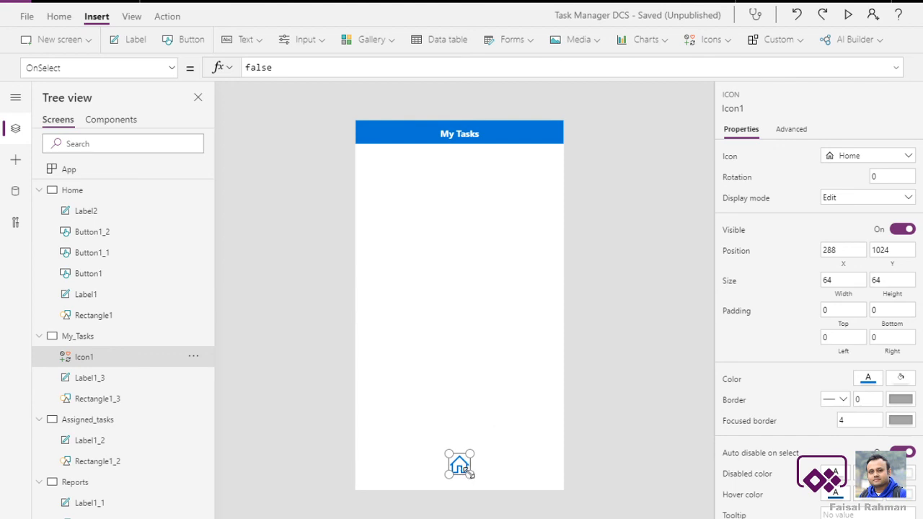
drag(474, 475, 460, 464)
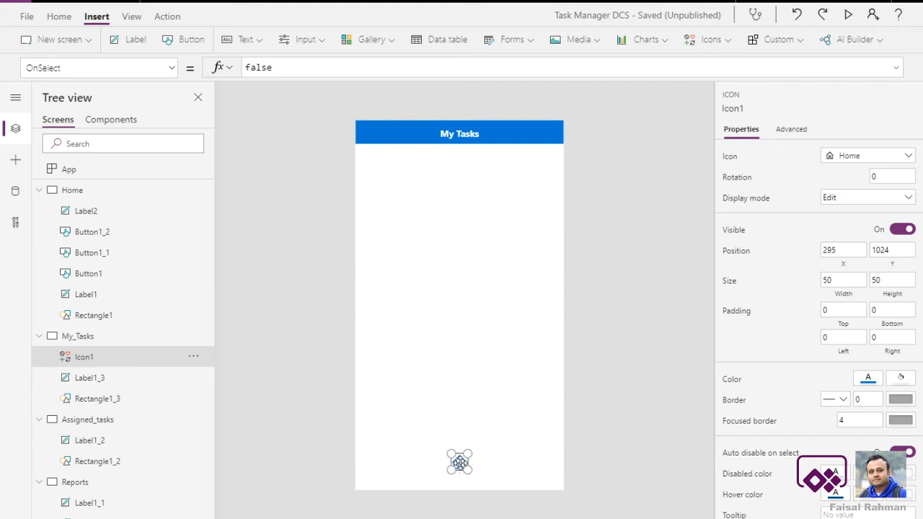
click(515, 457)
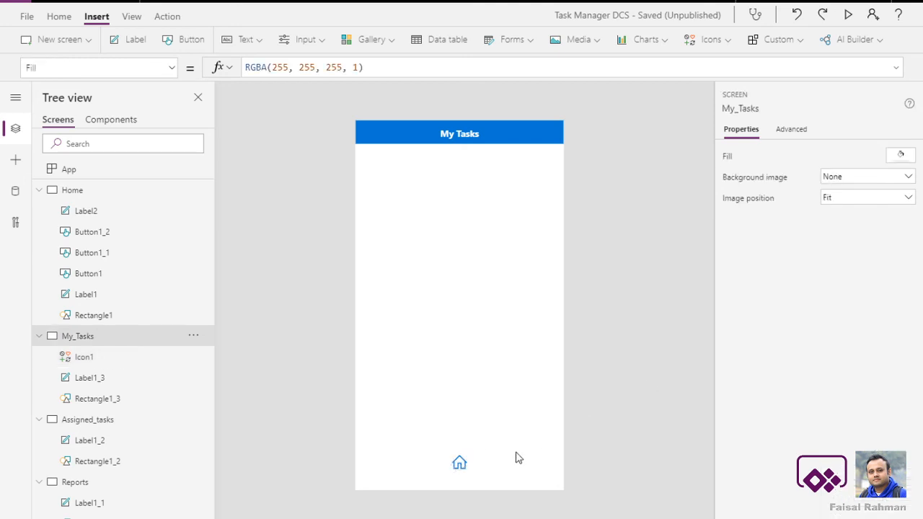
Set the OnSelect formula of the My_Tasks screen's home icon to Navigate(Home).
click(461, 463)
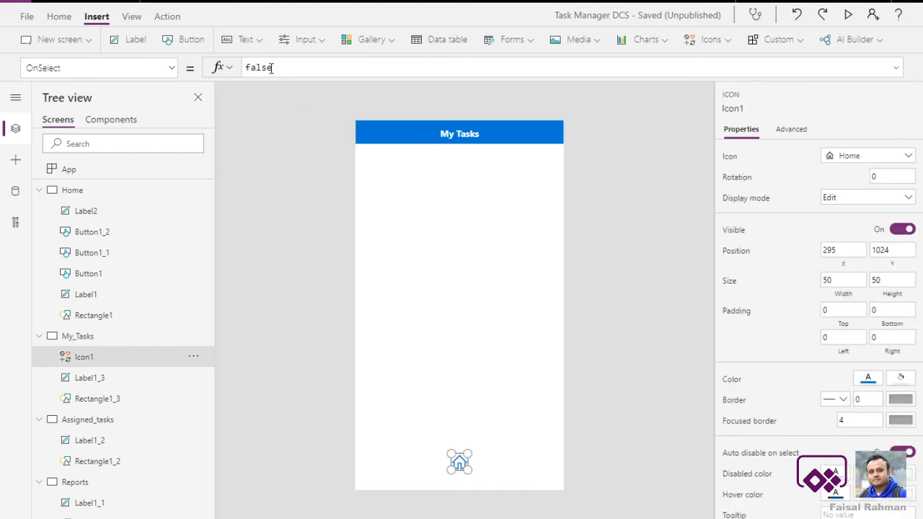
drag(272, 67, 218, 74)
text(Na)
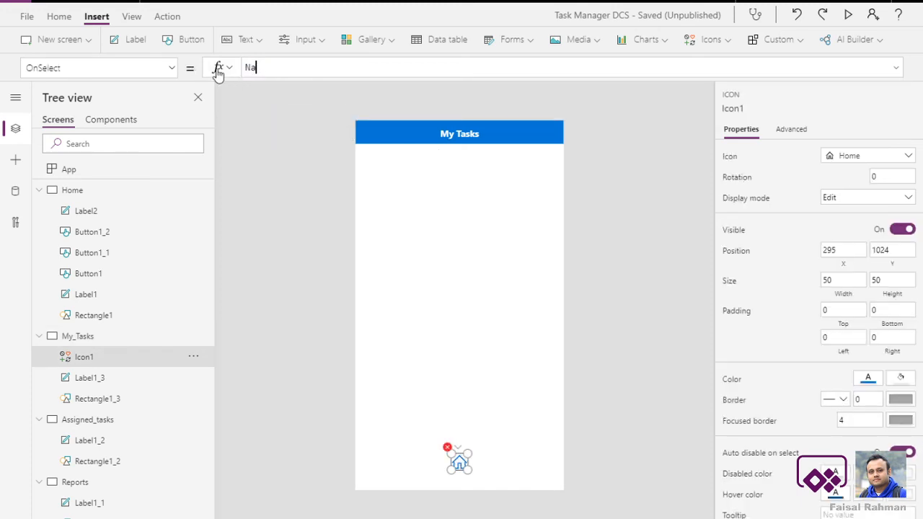
text(vi)
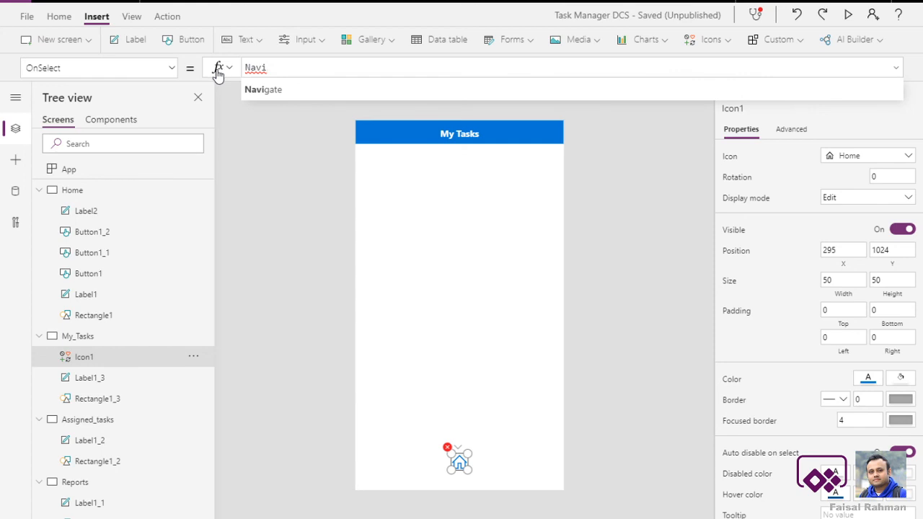
text(gate(Hom)
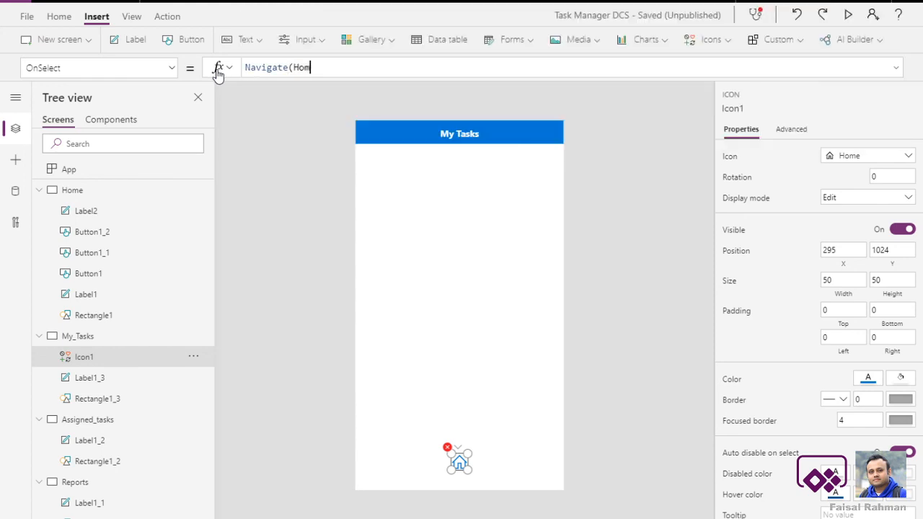
text(e)
key(Down)
key(Tab)
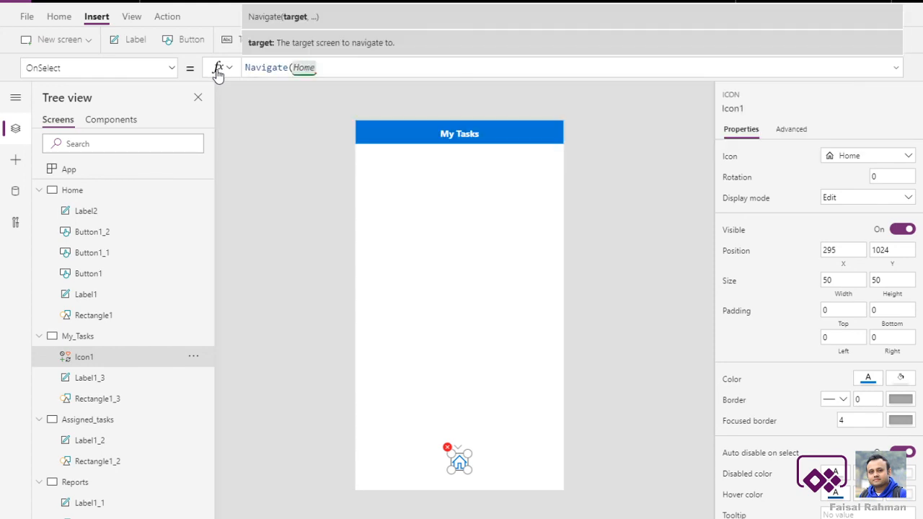
text())
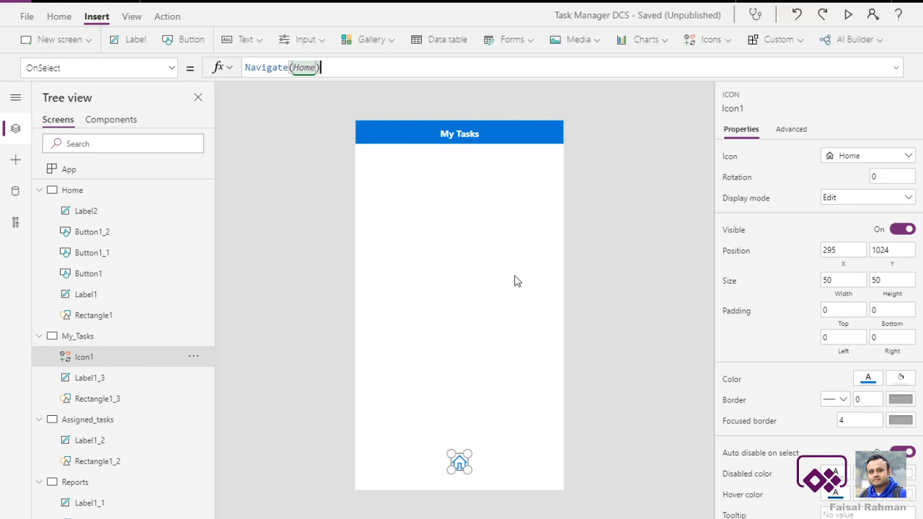
click(599, 344)
Copy the home icon from My_Tasks to the Assigned_tasks screen and place it at the bottom centre, about X 295, Y 1036.
click(460, 462)
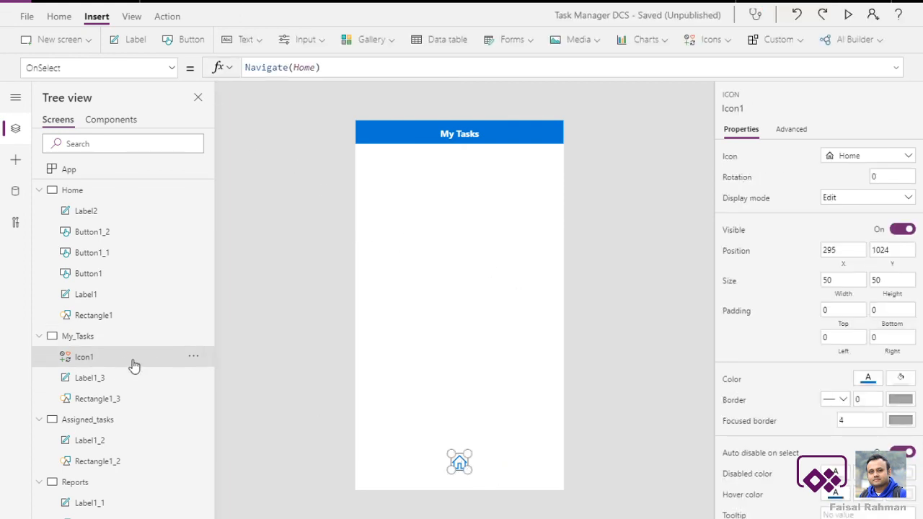
key(alt)
alt+click(458, 465)
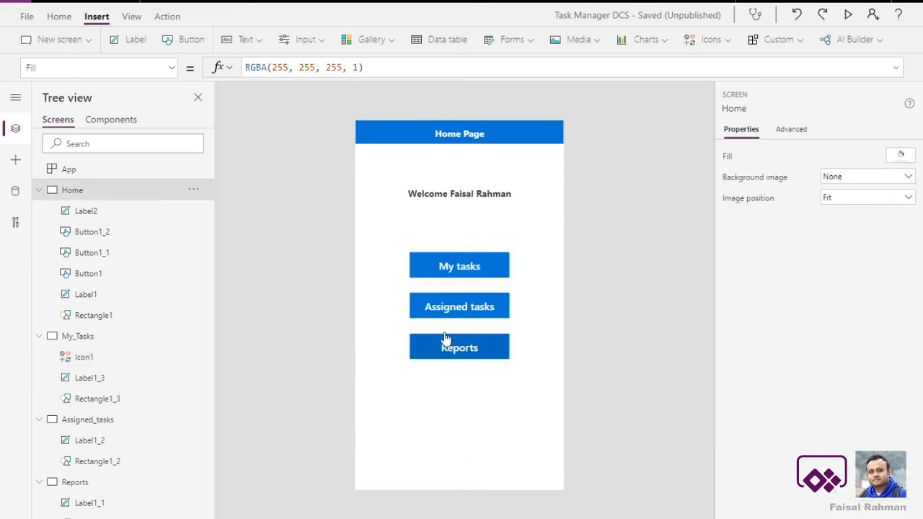
alt+click(444, 304)
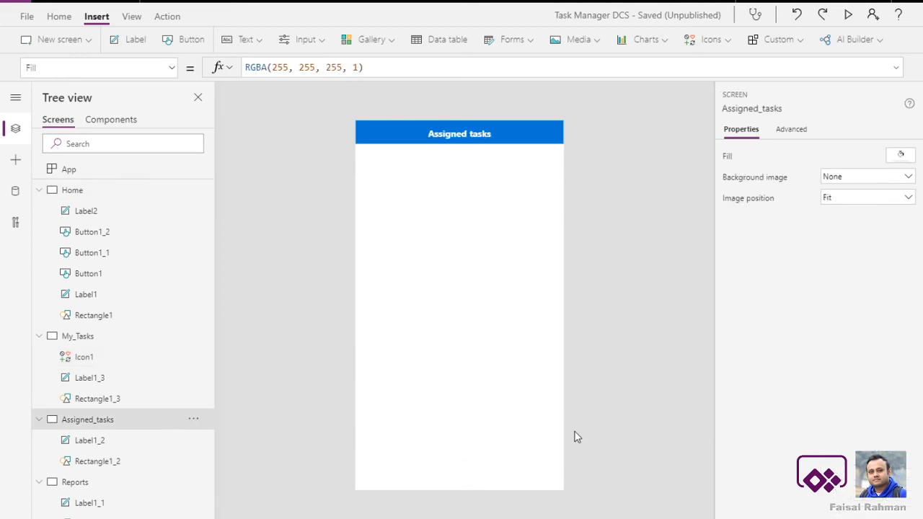
key(ctrl+v)
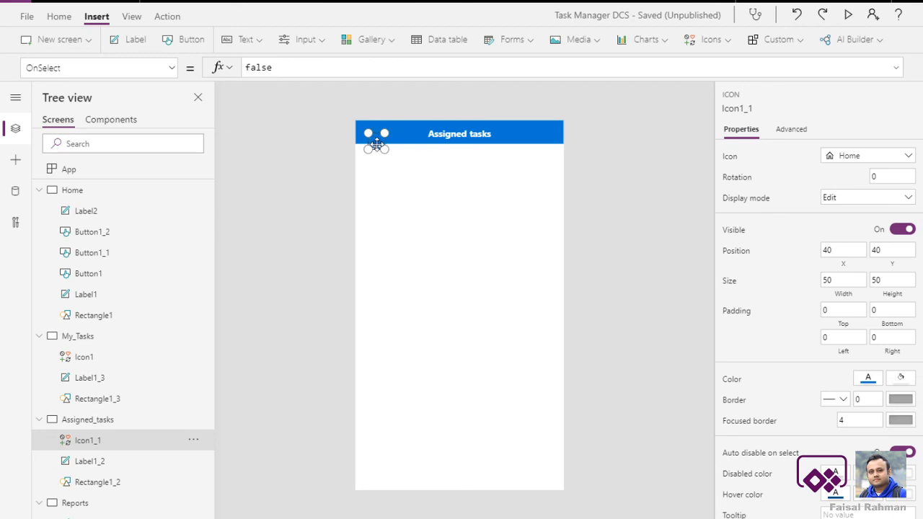
drag(373, 143, 459, 467)
click(565, 383)
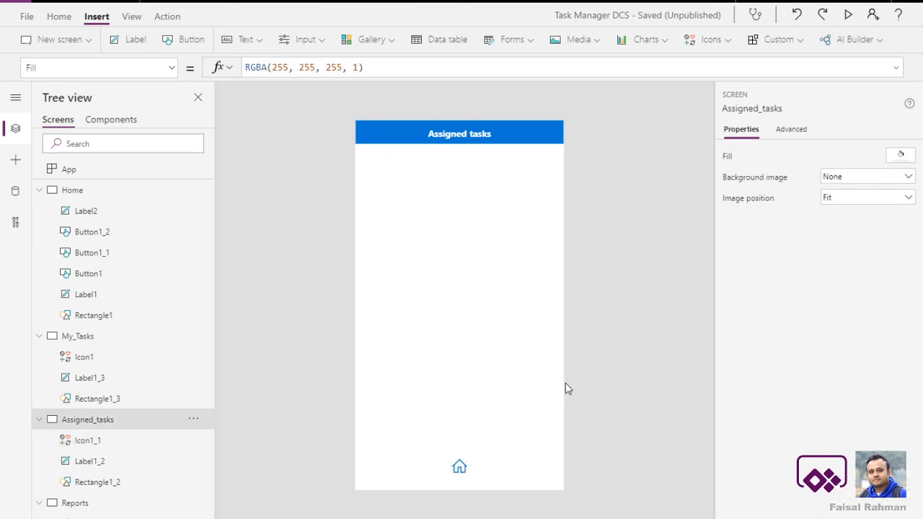
Set the OnSelect formula of the Assigned_tasks screen's home icon to Navigate(Home).
click(460, 466)
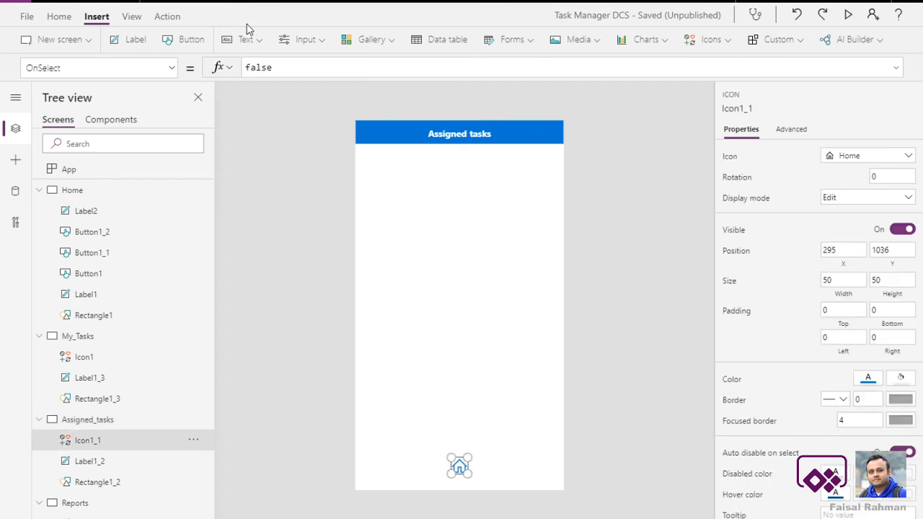
key(ctrl+a)
text(N)
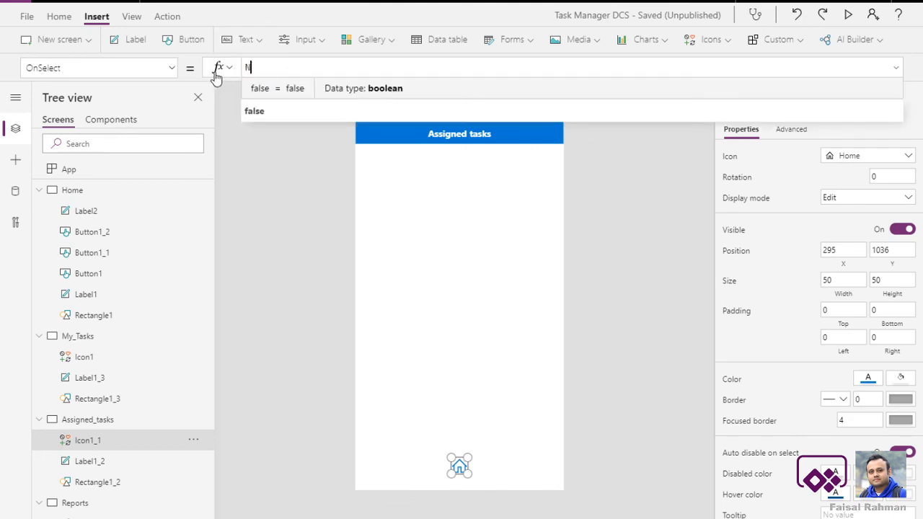
text(avigate)
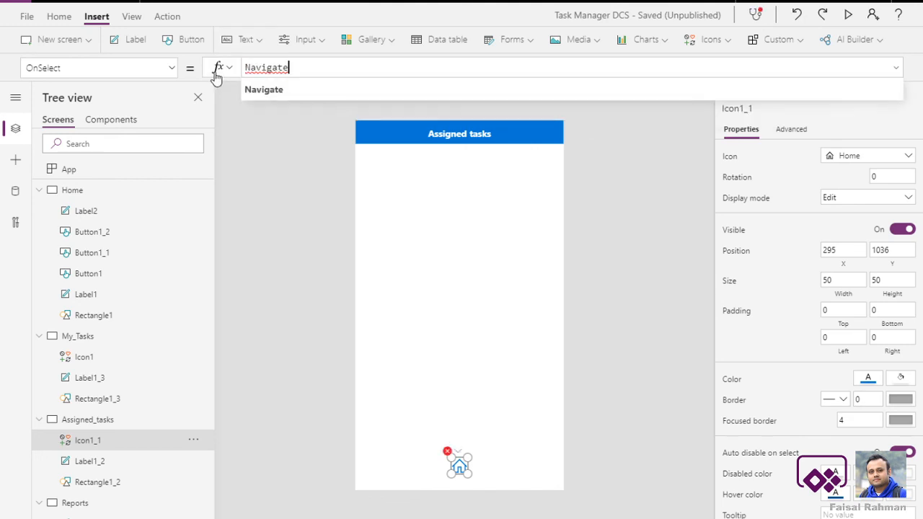
text((Home)
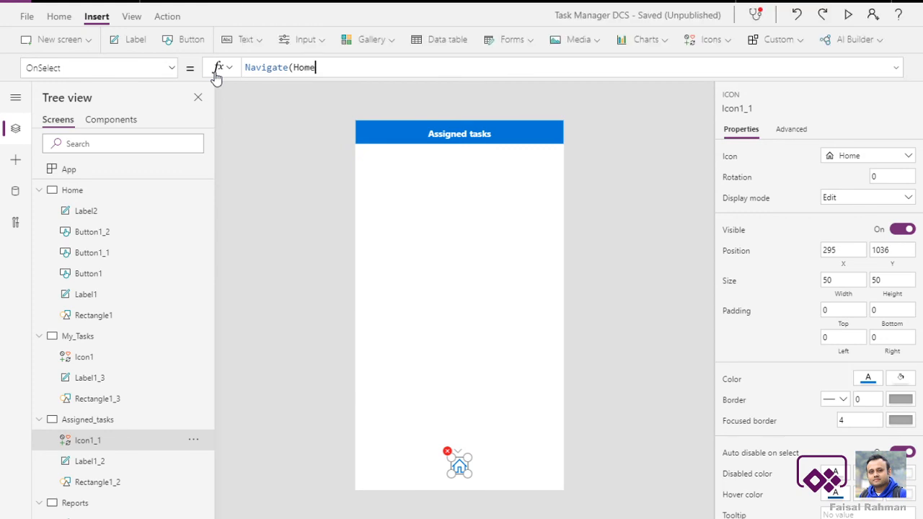
text())
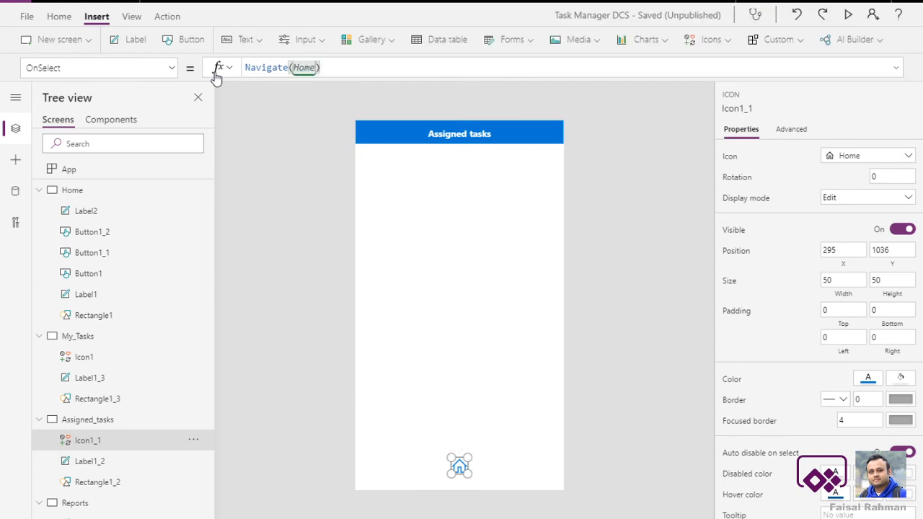
key(ctrl+a)
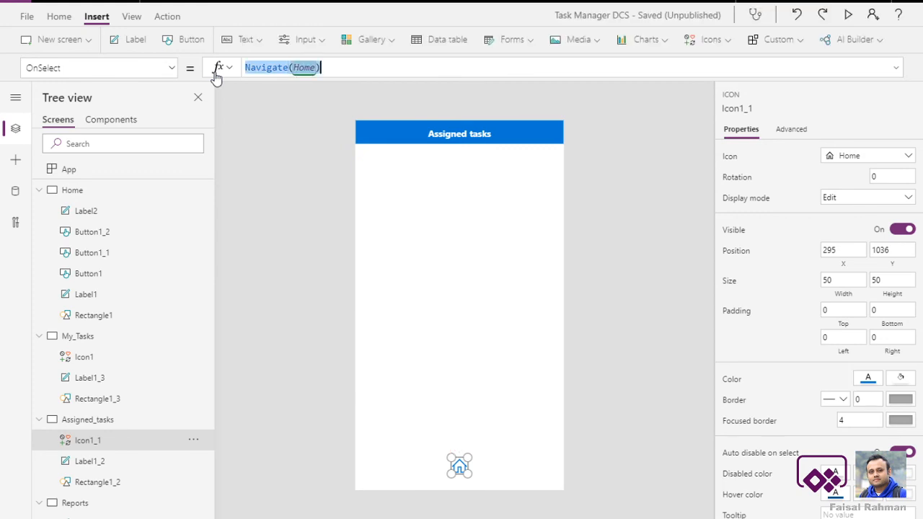
click(587, 331)
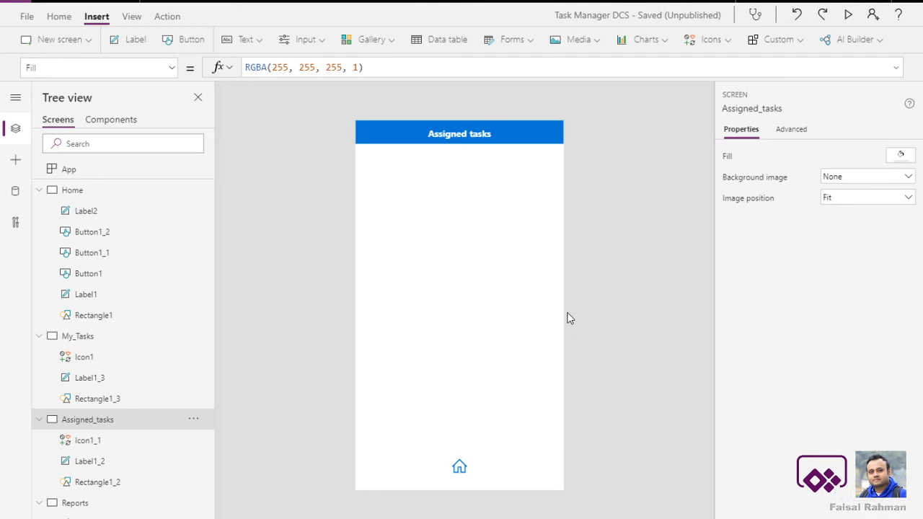
click(469, 474)
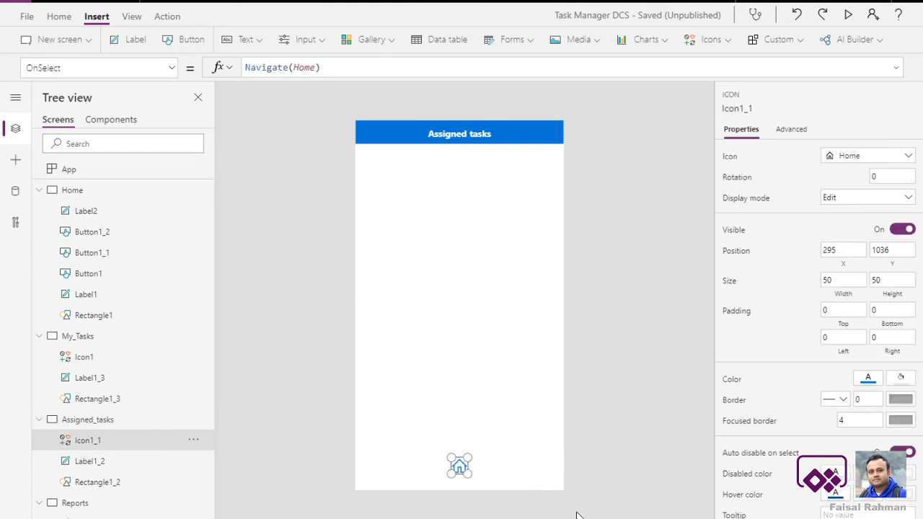
click(593, 420)
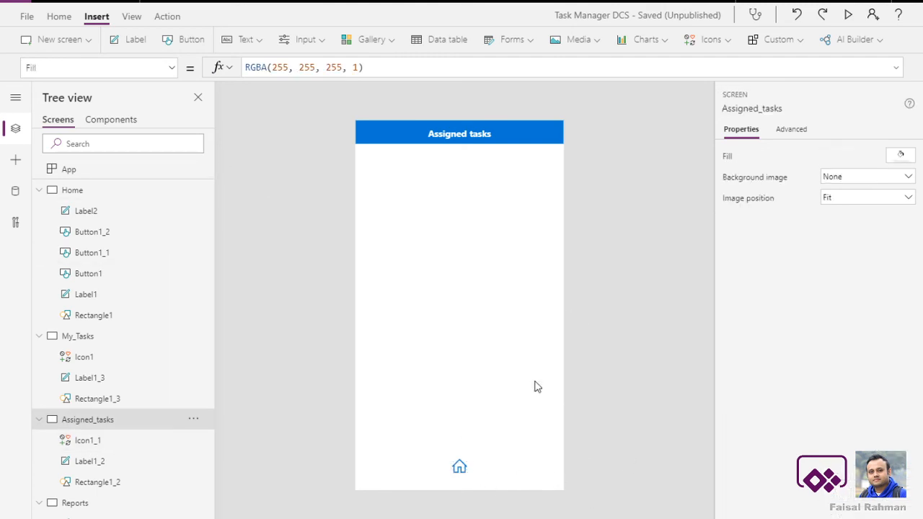
Go through Home to the Reports screen and paste the home icon at its bottom centre, about X 295, Y 1018.
alt+click(462, 470)
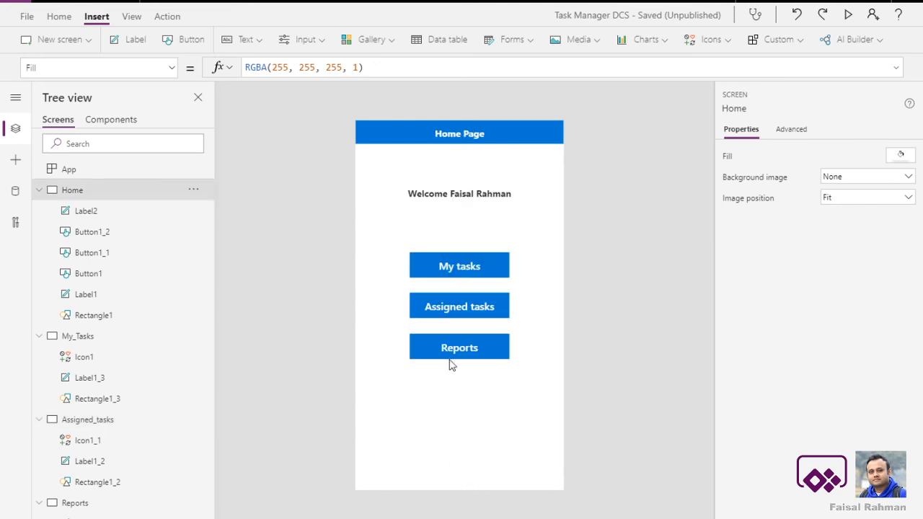
alt+click(453, 358)
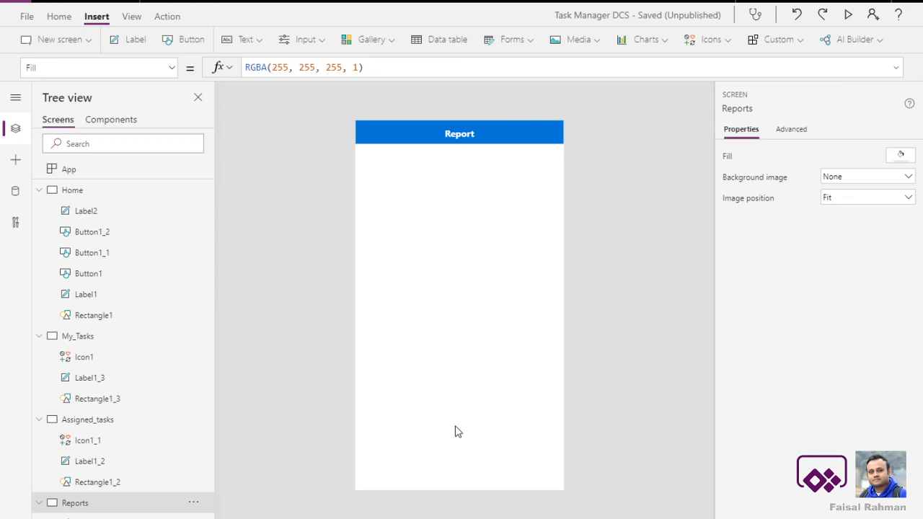
key(ctrl+v)
drag(372, 141, 460, 459)
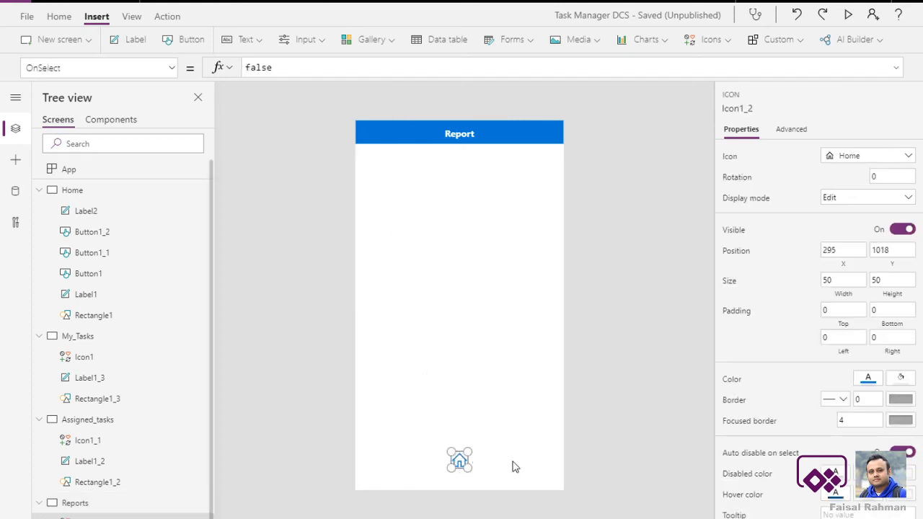
Set the OnSelect formula of the Reports screen's home icon to Navigate(Home) and test the icon's navigation.
click(478, 466)
click(459, 462)
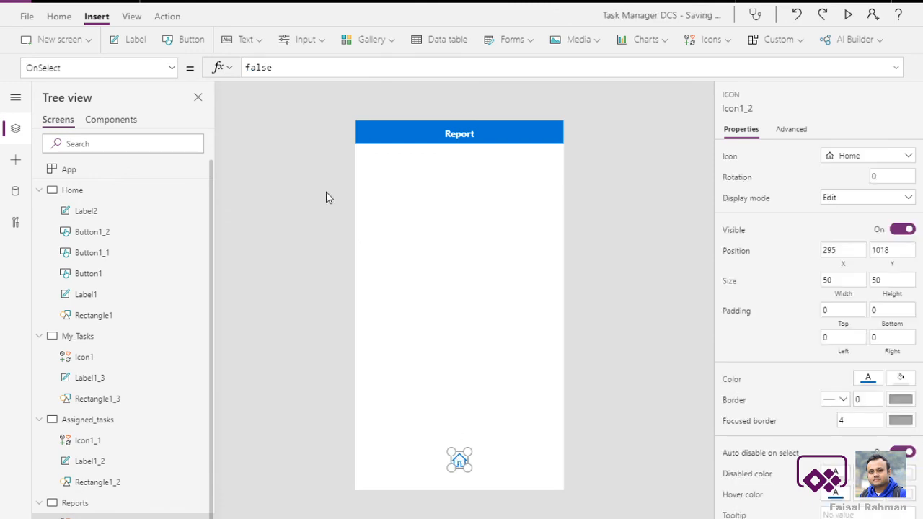
drag(278, 67, 246, 67)
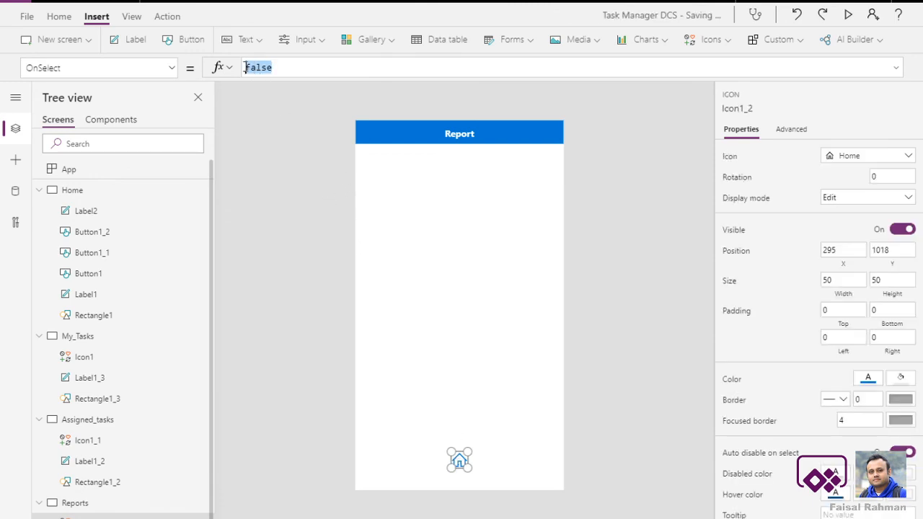
text(Navigate)
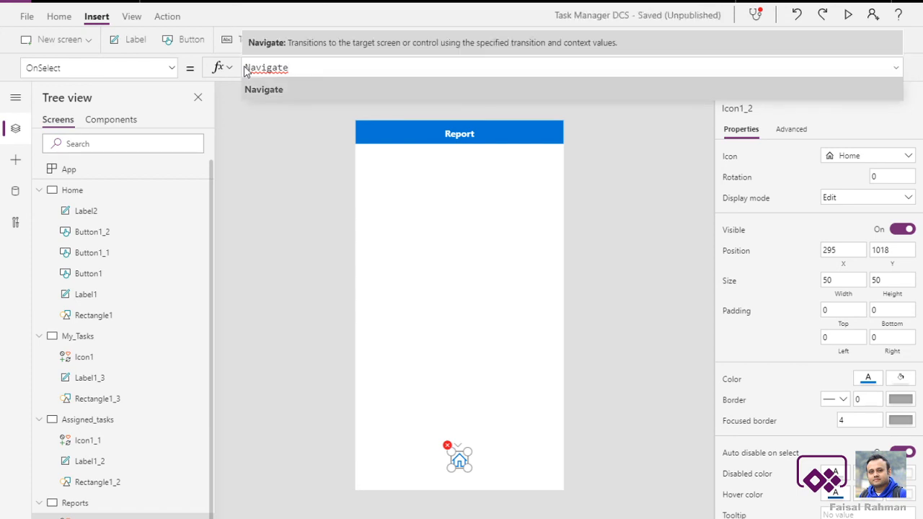
text(()
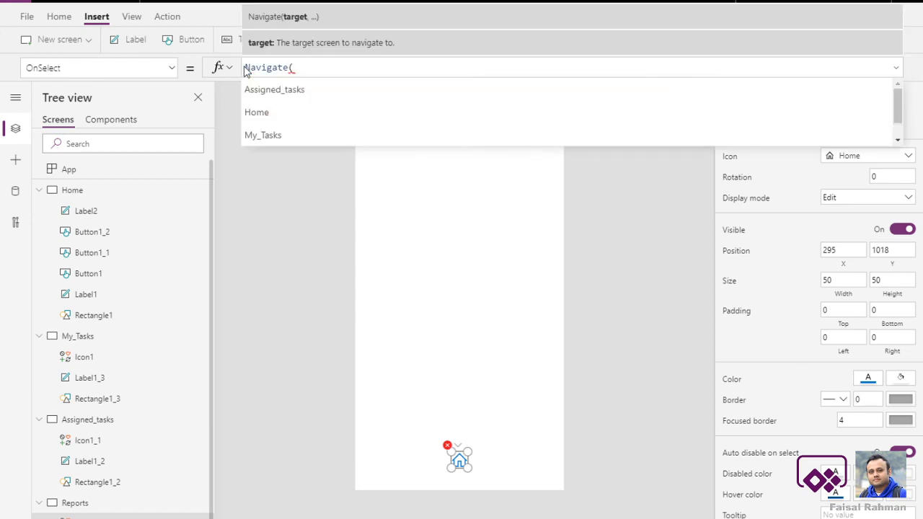
key(Down)
key(Down)
key(Up)
key(Tab)
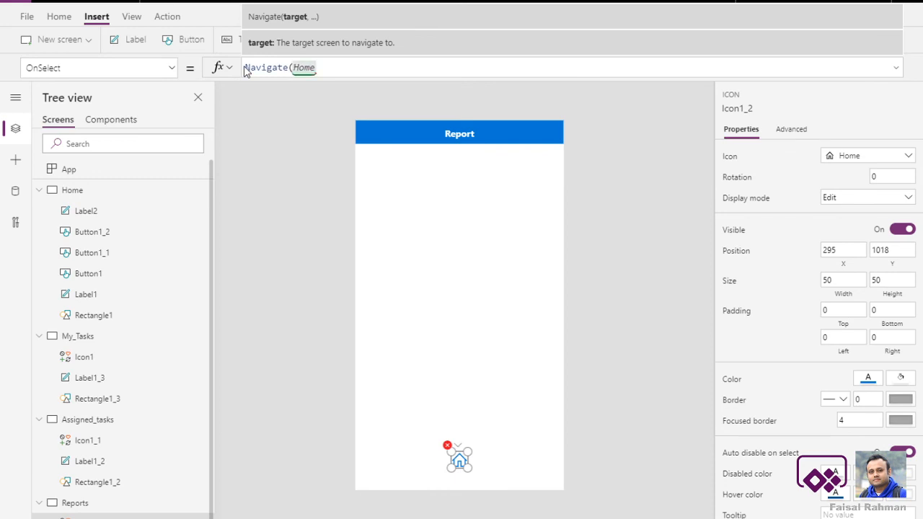
click(618, 256)
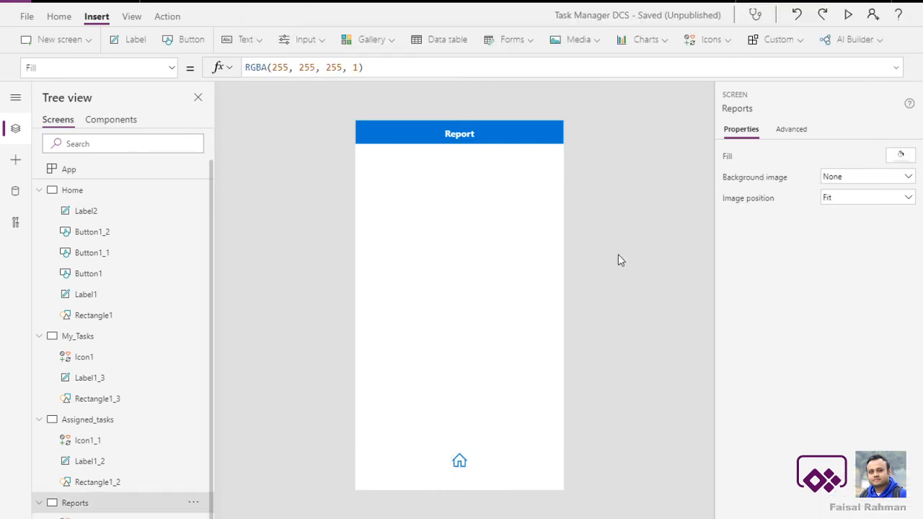
alt+click(460, 460)
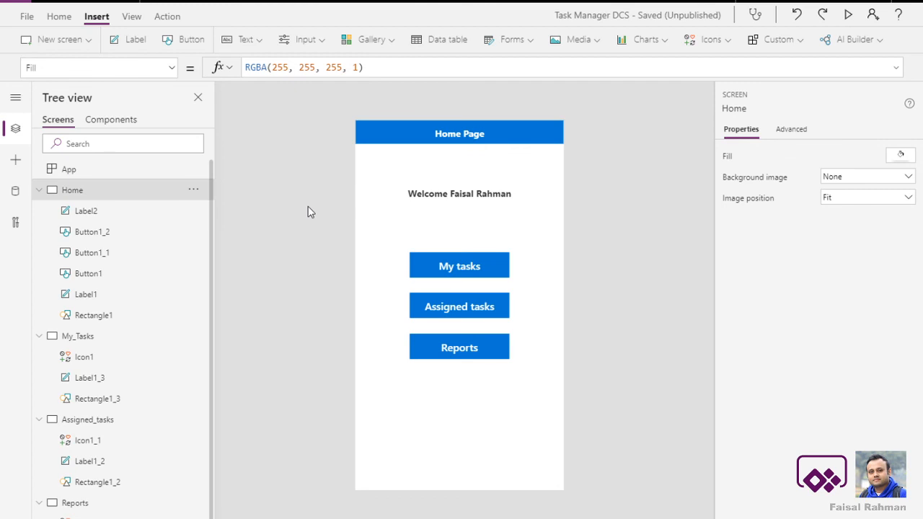